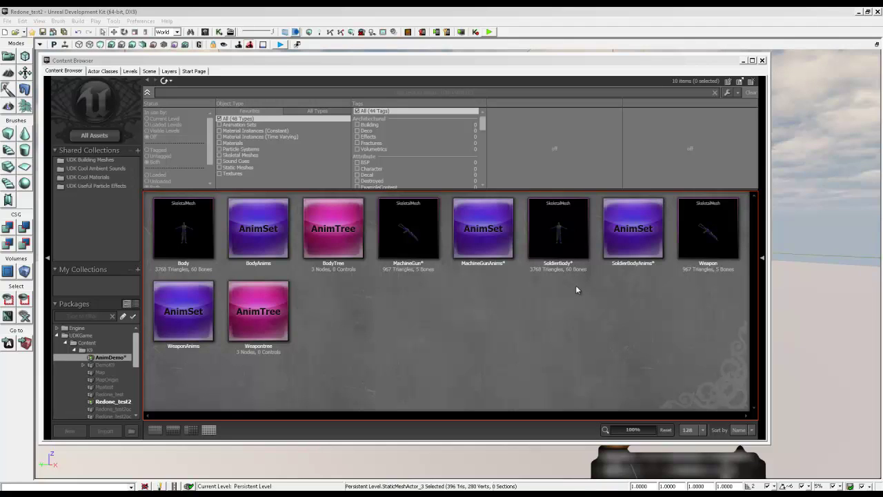
- Create a new AnimTree named SoldierTree in the AnimDemo package
mouse_move(403, 250)
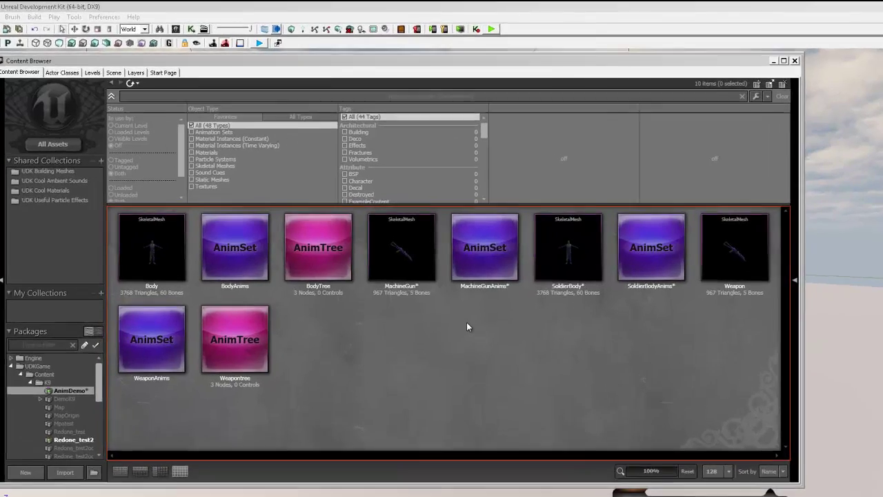
right_click(467, 297)
click(512, 16)
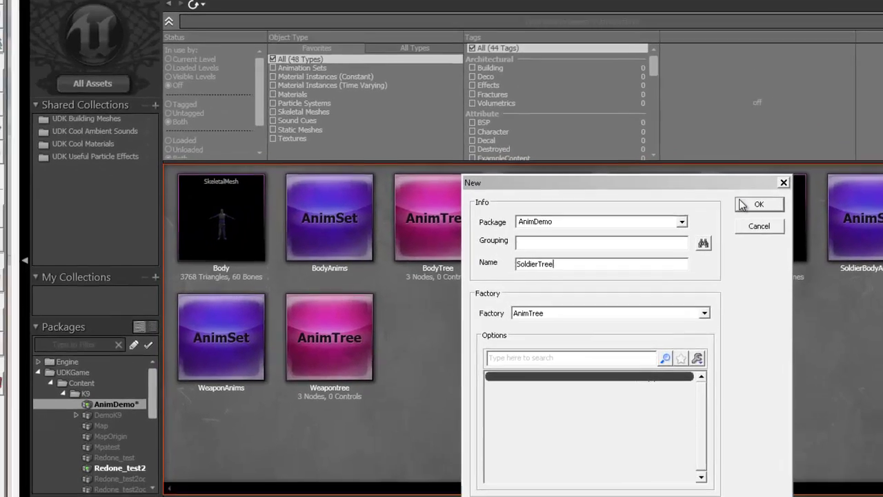
click(599, 298)
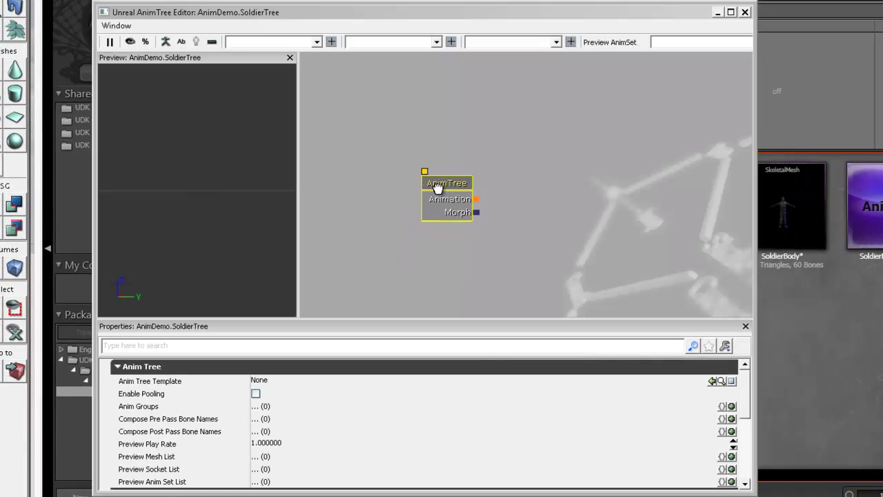
drag(496, 210, 506, 231)
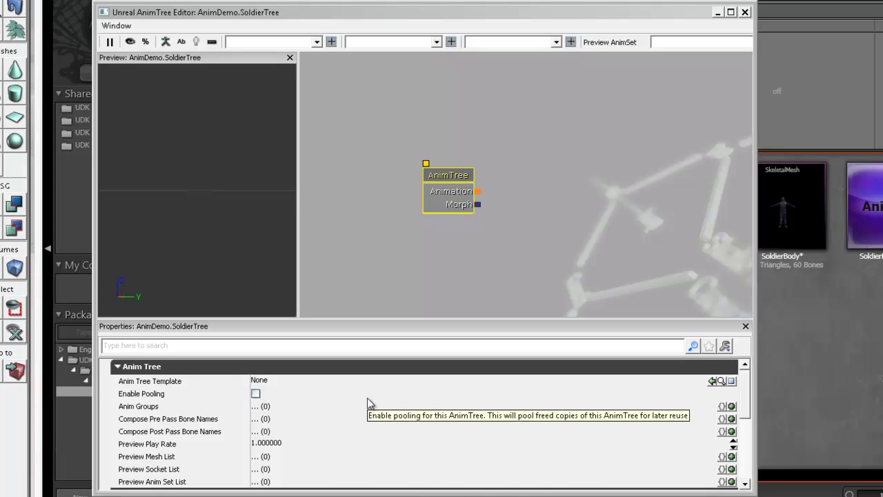
- Select the SoldierBody skeletal mesh in the Content Browser and return to SoldierTree
scroll(750, 392, down, 1)
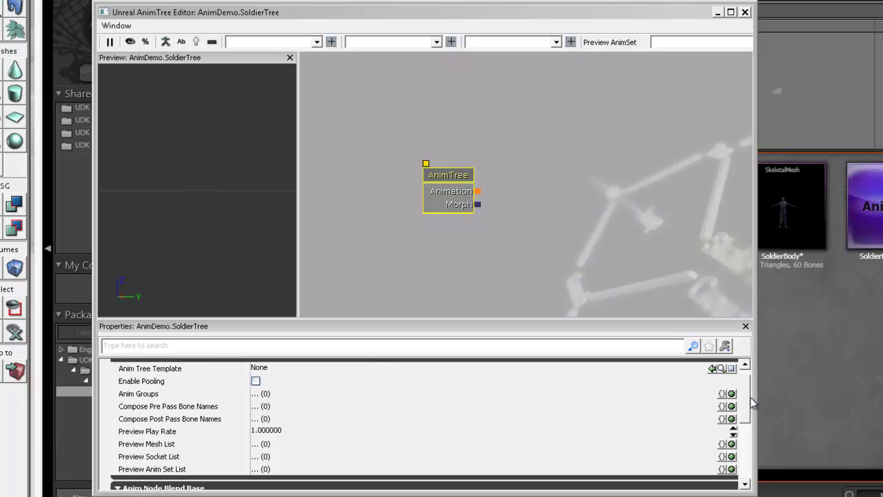
click(836, 286)
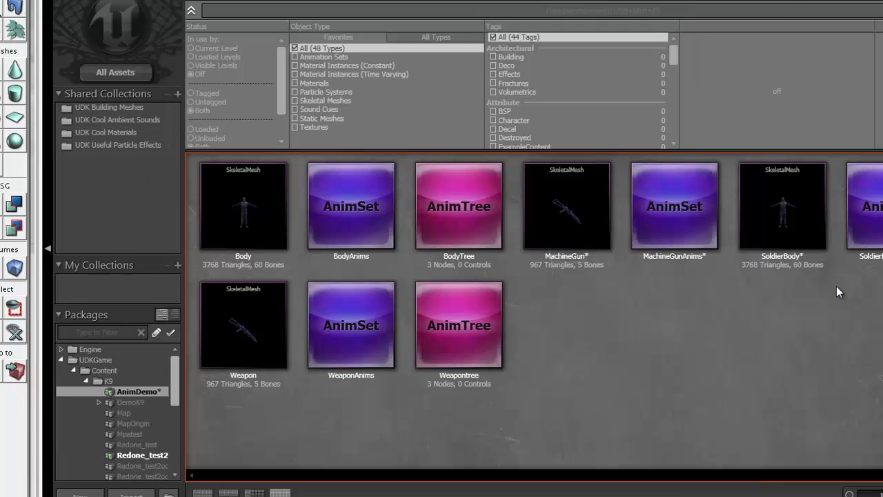
click(787, 215)
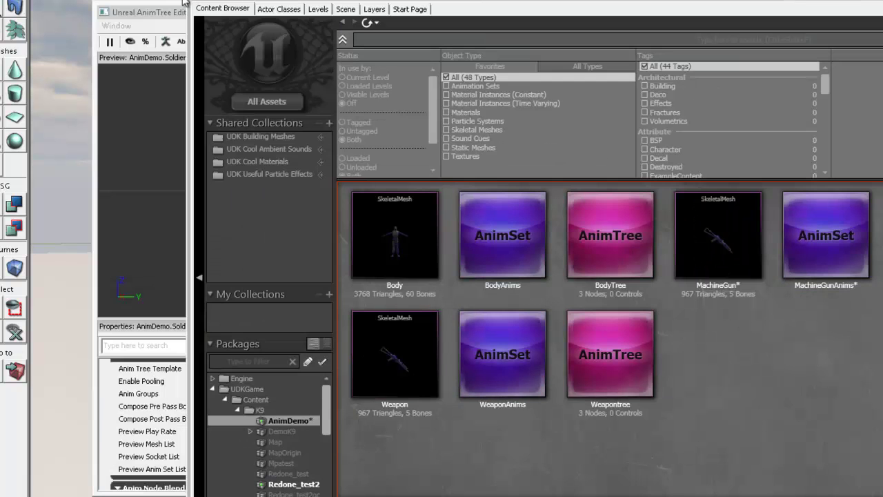
click(188, 179)
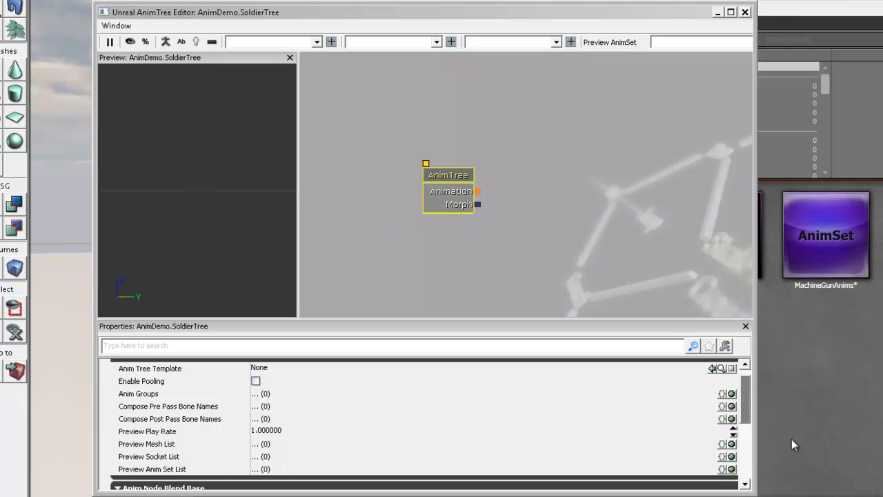
- Add a Preview Mesh List entry using the SoldierBody skeletal mesh
scroll(745, 400, down, 2)
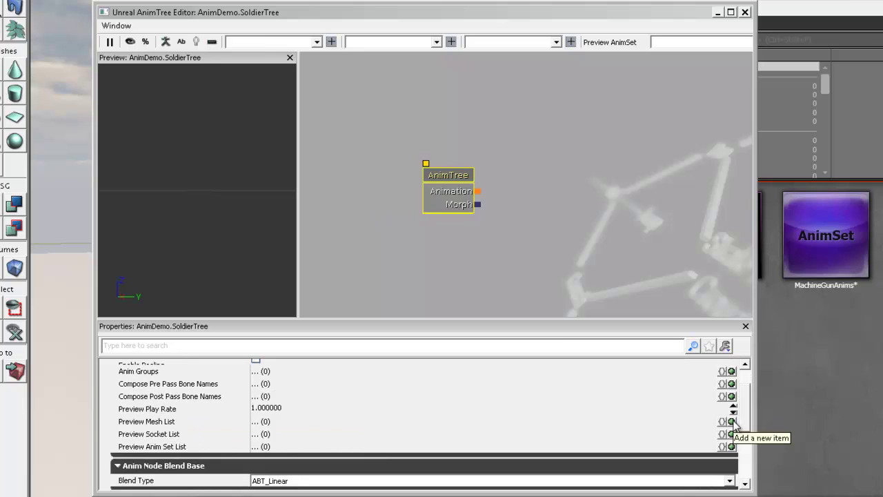
click(731, 421)
click(127, 435)
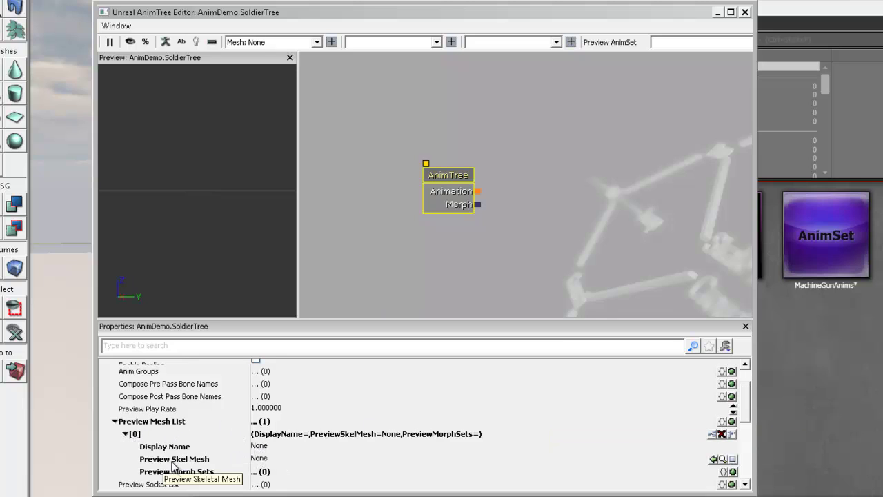
click(276, 460)
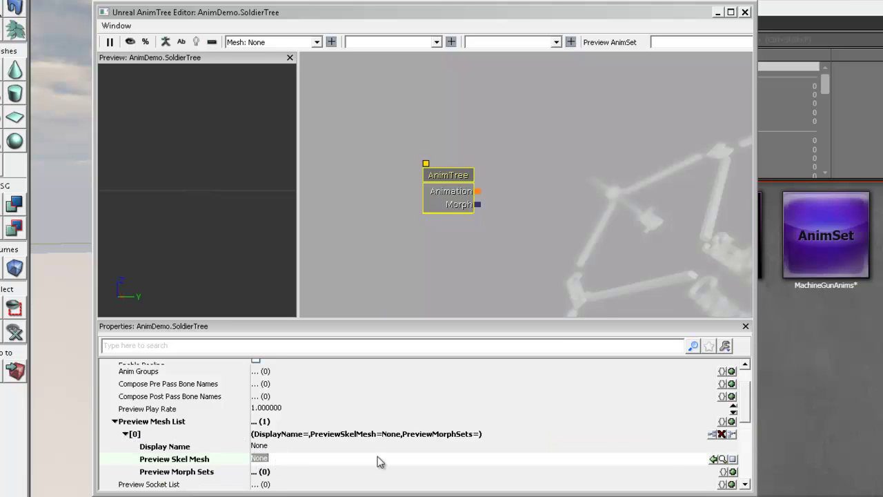
click(711, 459)
drag(224, 234, 286, 301)
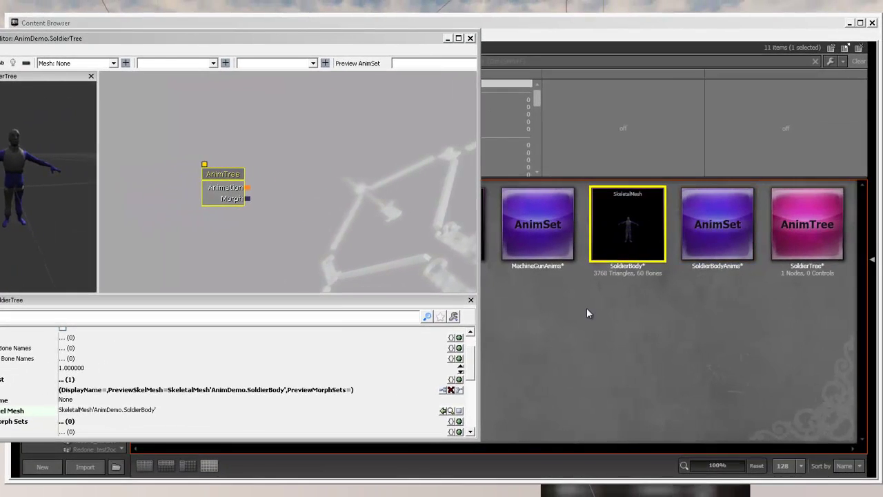
- Add a Preview Anim Set List entry assigned to SoldierBodyAnims
scroll(475, 349, down, 2)
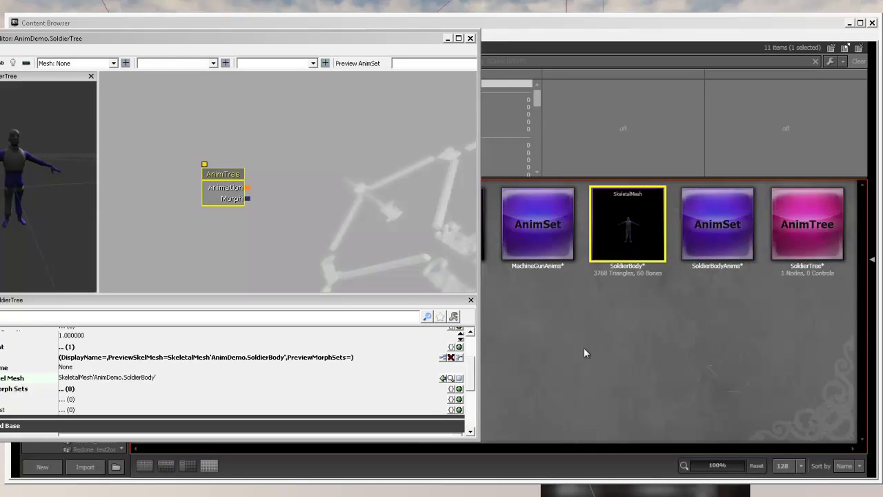
click(717, 234)
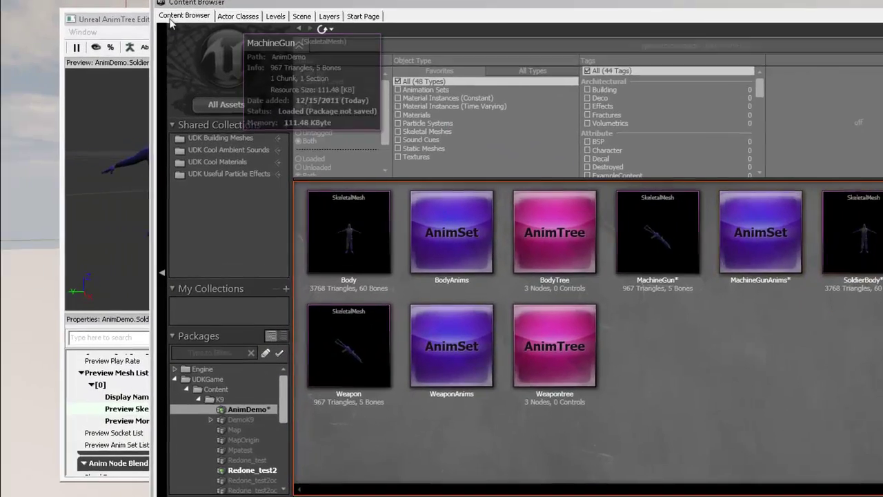
click(689, 490)
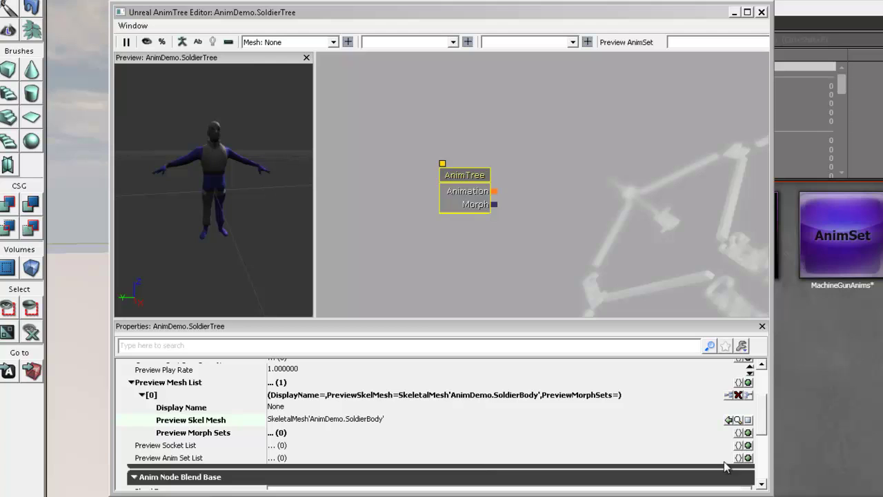
click(748, 457)
scroll(745, 448, down, 1)
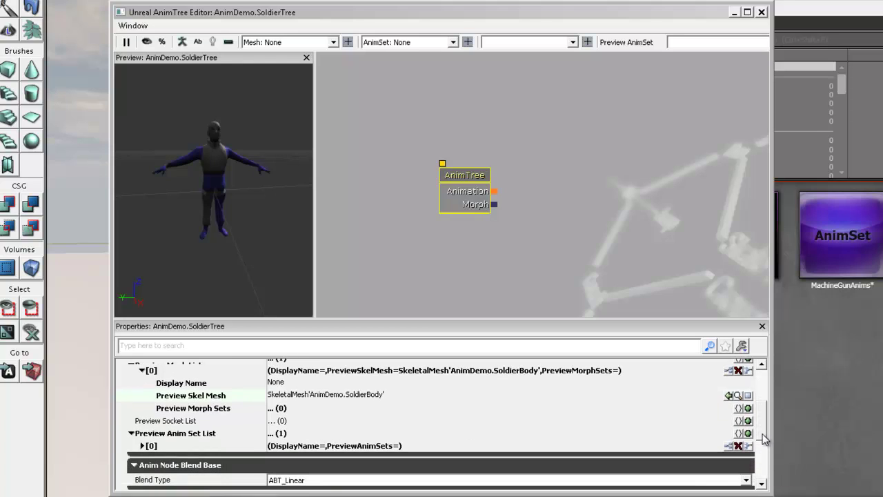
click(148, 445)
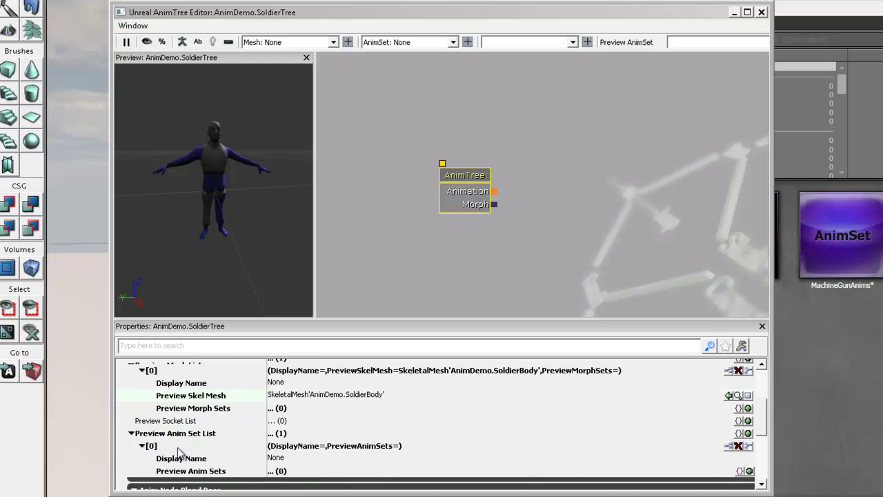
click(750, 470)
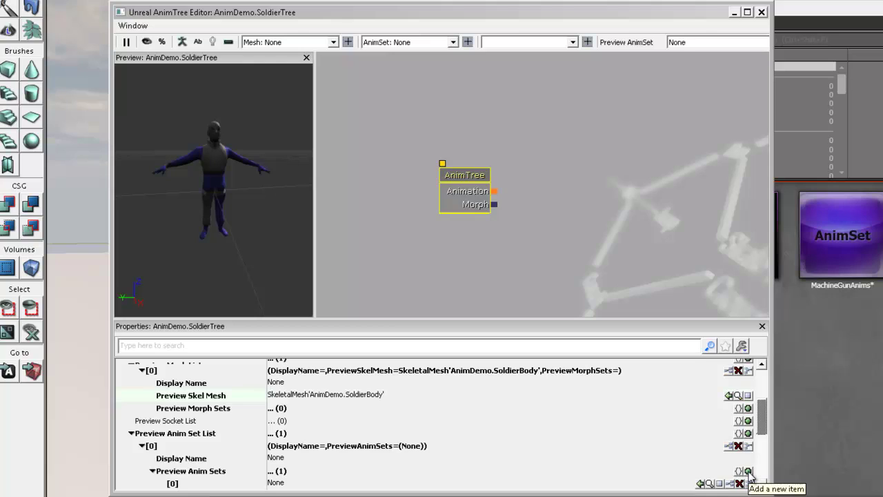
scroll(620, 448, down, 2)
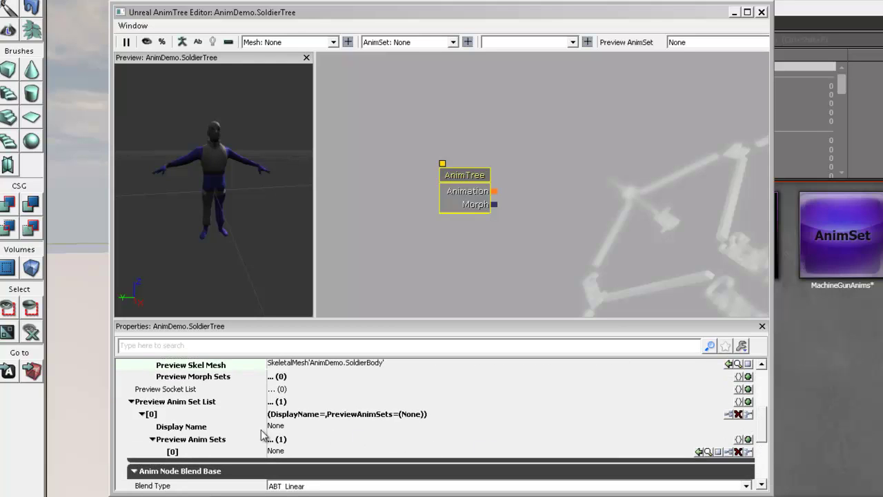
click(698, 452)
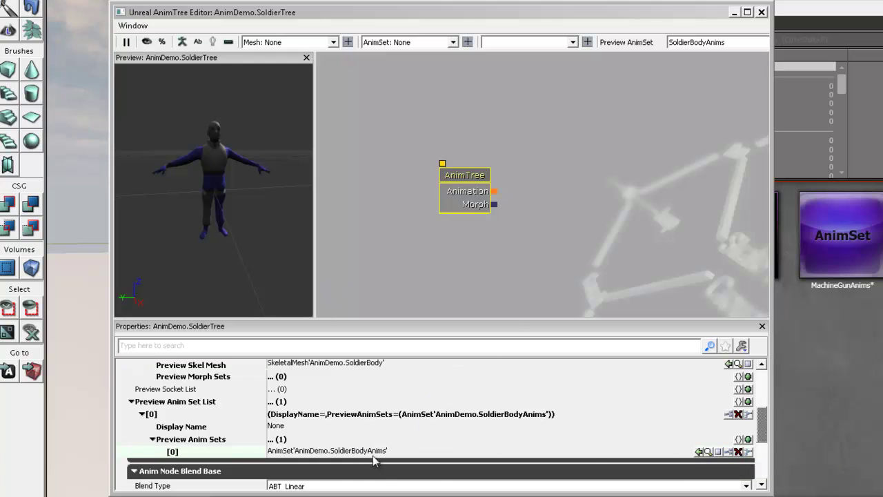
- Add an AnimNodeSlot node feeding the AnimTree's Animation input
right_click(550, 174)
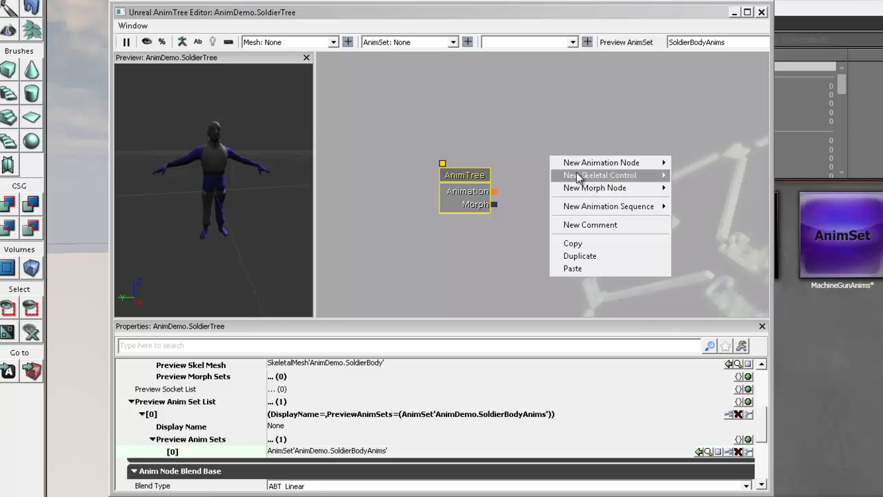
mouse_move(589, 181)
mouse_move(595, 165)
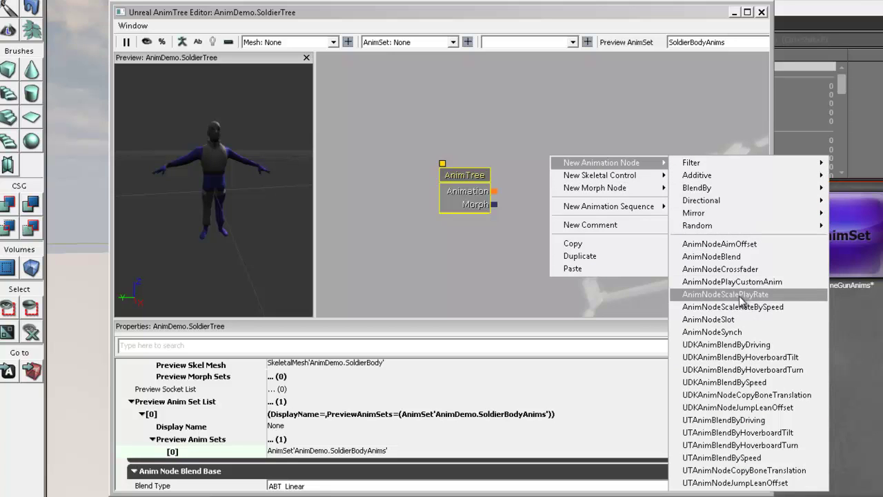
click(717, 319)
drag(547, 203, 494, 190)
click(563, 190)
- Rename the slot node to SlotSoldier
scroll(757, 430, down, 3)
scroll(757, 429, down, 2)
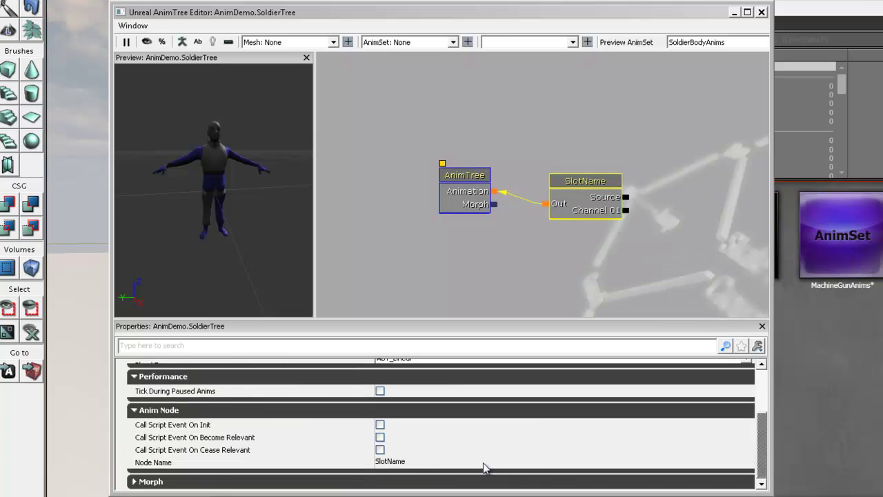
click(405, 464)
drag(389, 462, 432, 473)
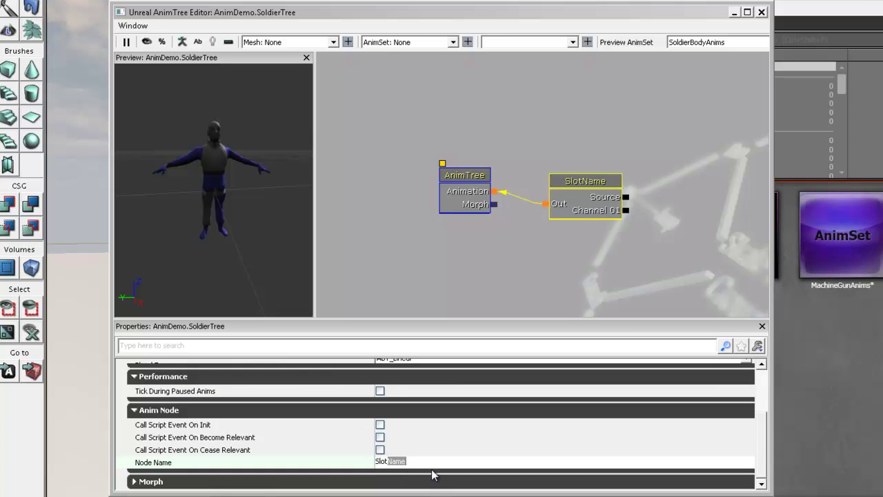
text(Soldier)
key(Return)
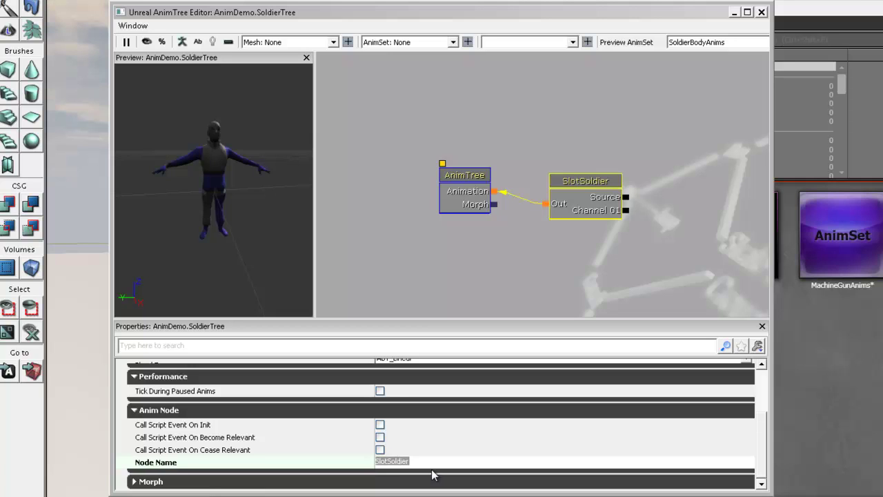
drag(615, 244, 536, 212)
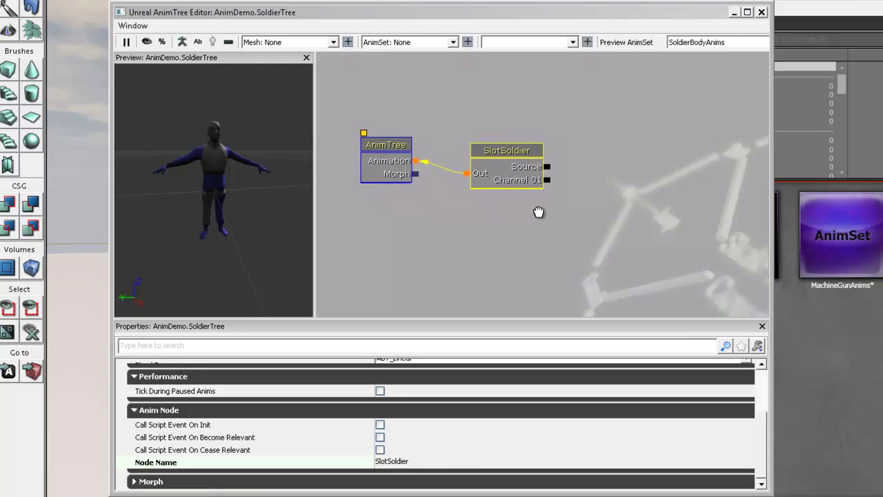
right_click(587, 156)
- Try out sequence nodes, including a UDKAnimNodeSequence, and delete them
mouse_move(633, 187)
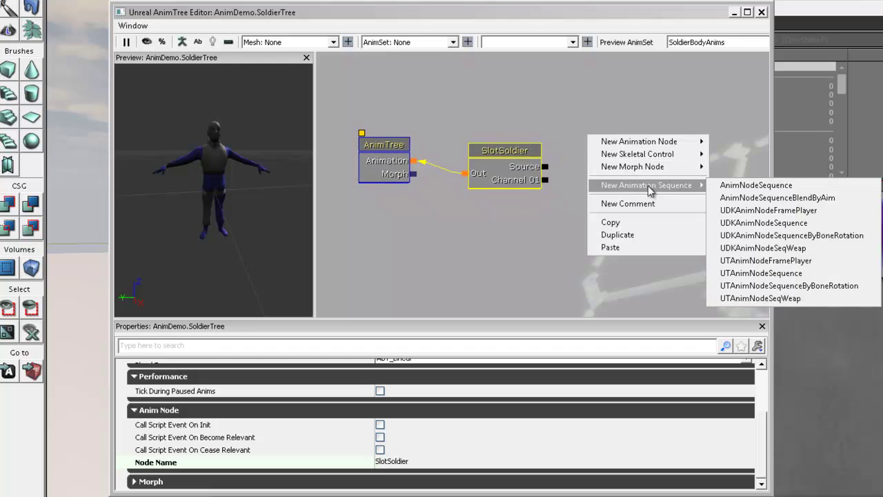
click(741, 186)
click(597, 175)
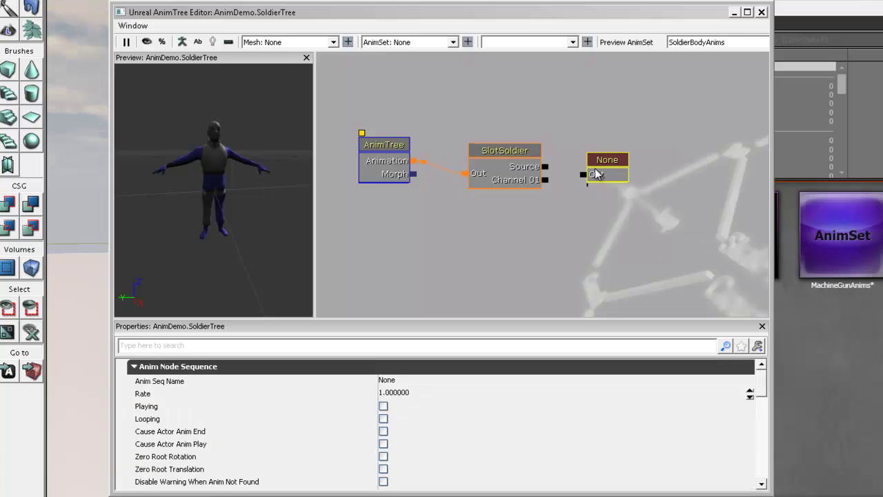
key(Delete)
right_click(595, 128)
mouse_move(651, 177)
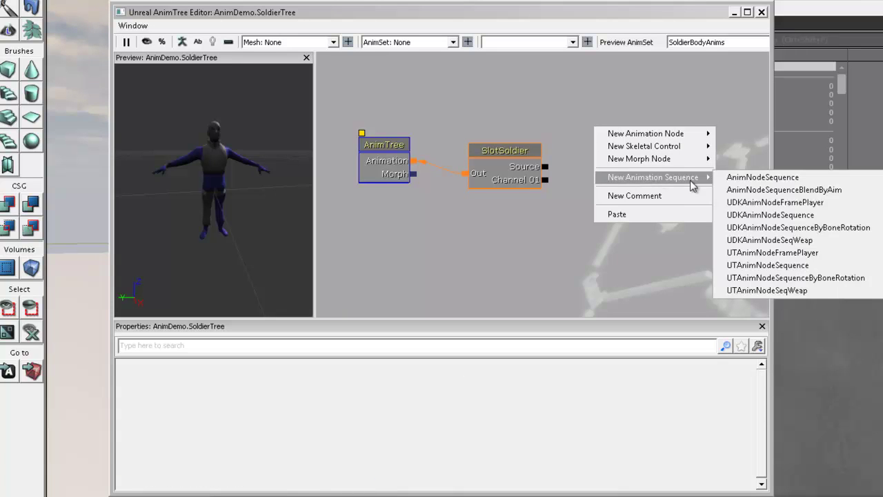
click(768, 216)
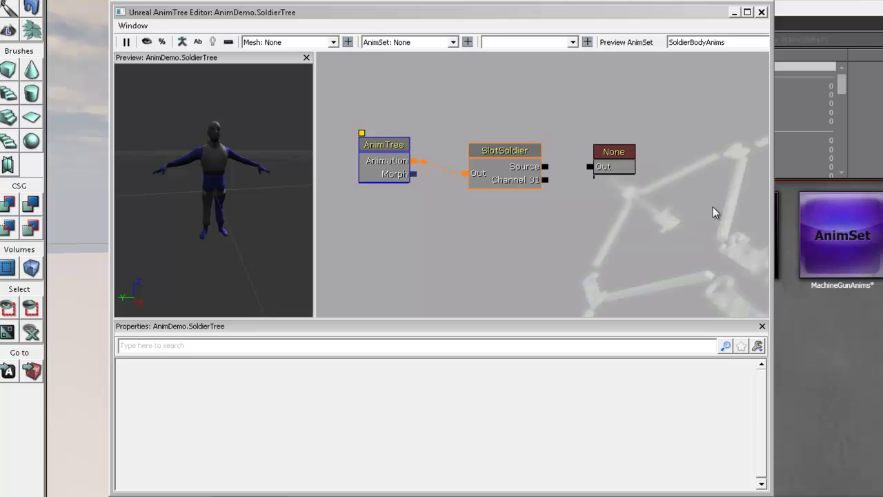
click(623, 162)
click(322, 367)
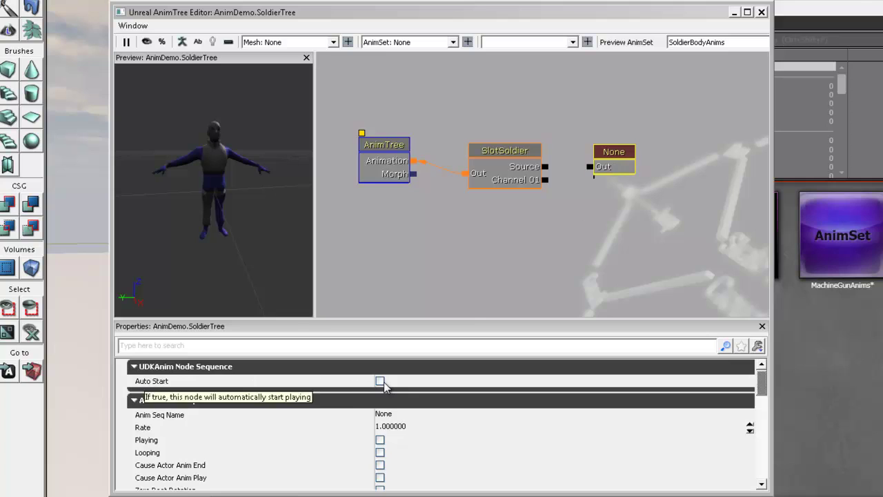
key(Delete)
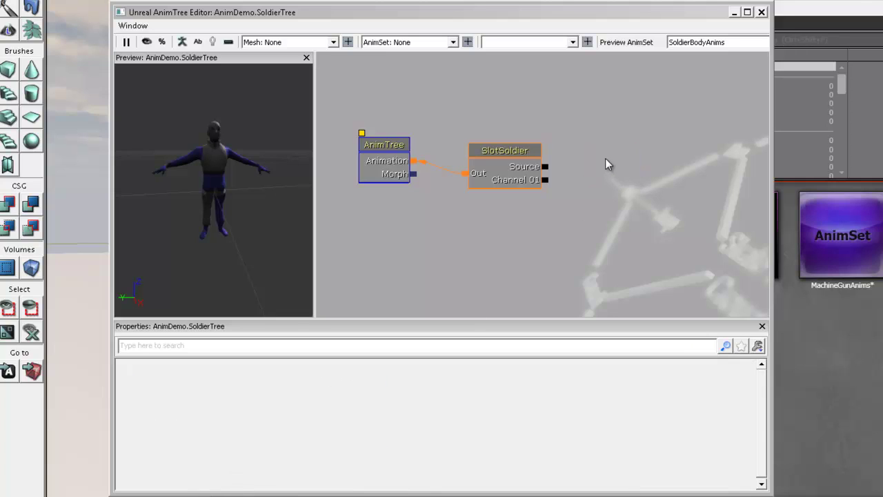
- Add a plain AnimNodeSequence wired to SlotSoldier's Source input, placed beside it
right_click(605, 158)
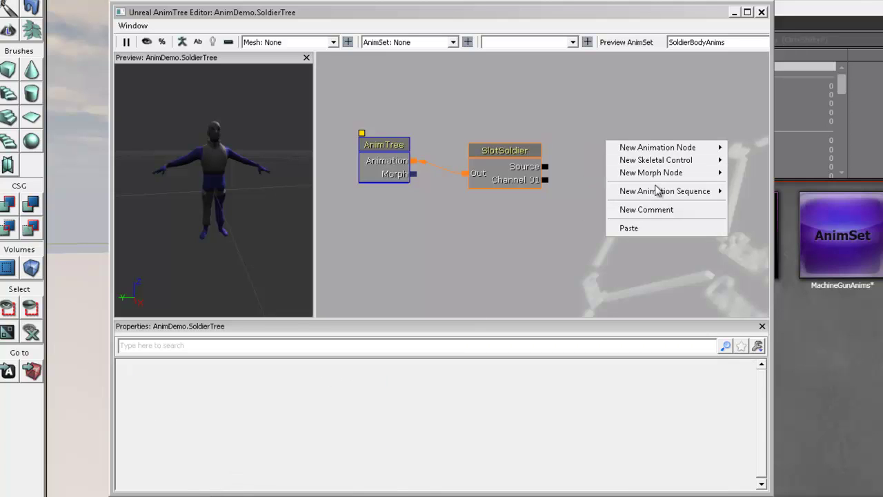
mouse_move(656, 189)
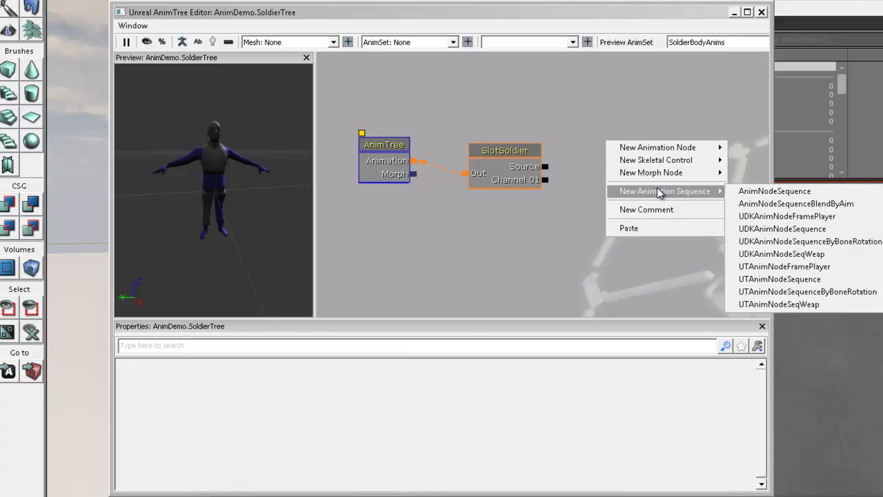
click(754, 194)
drag(602, 180, 547, 171)
drag(623, 186, 602, 159)
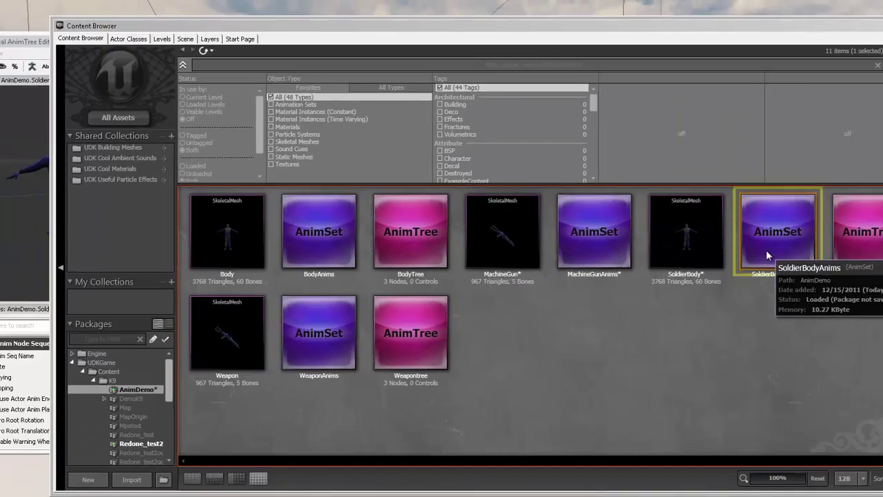
- Check the sequence name inside SoldierBodyAnims in the AnimSet Editor
double_click(717, 223)
click(70, 66)
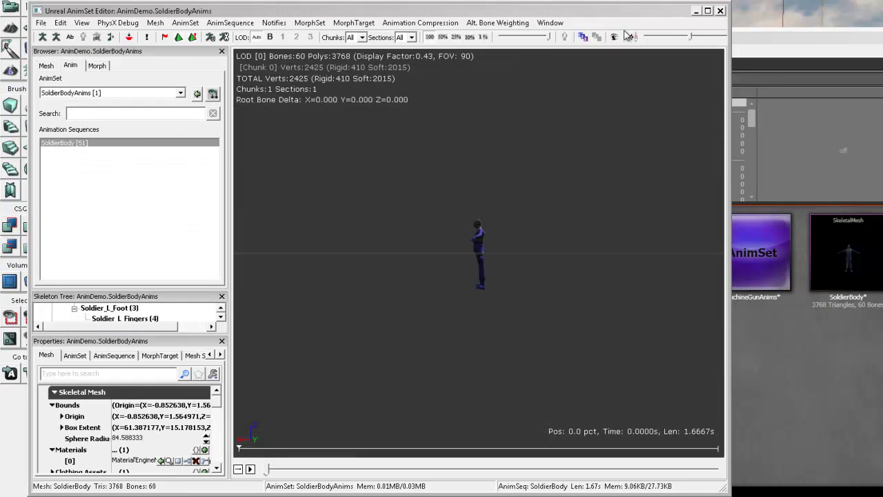
click(720, 11)
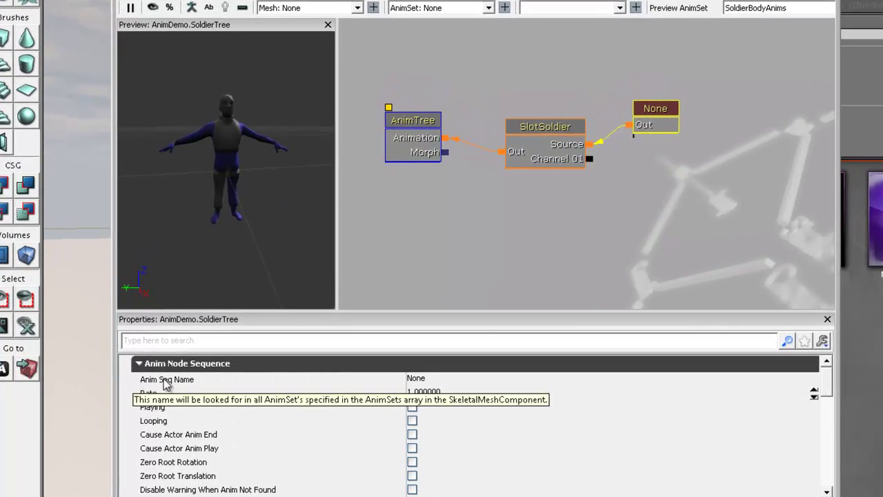
- Set the node's Anim Seq Name to SoldierBody with Playing and Looping ticked
click(429, 383)
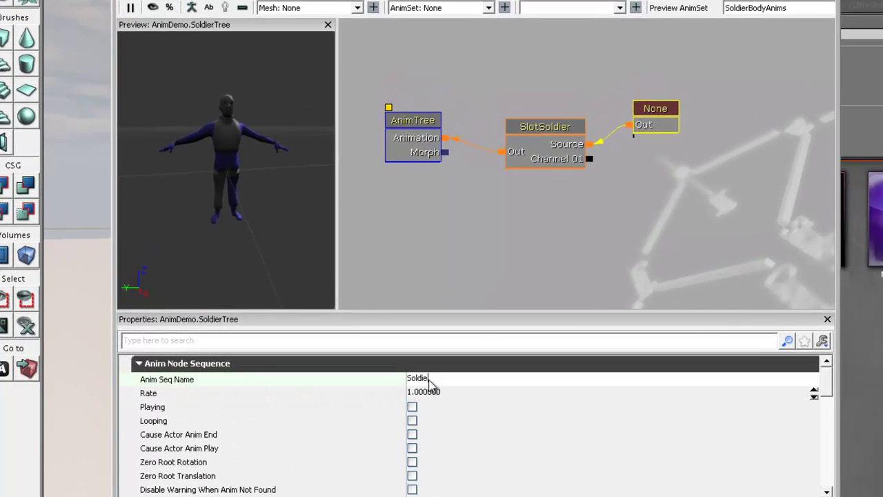
text(SoldierBody)
key(Return)
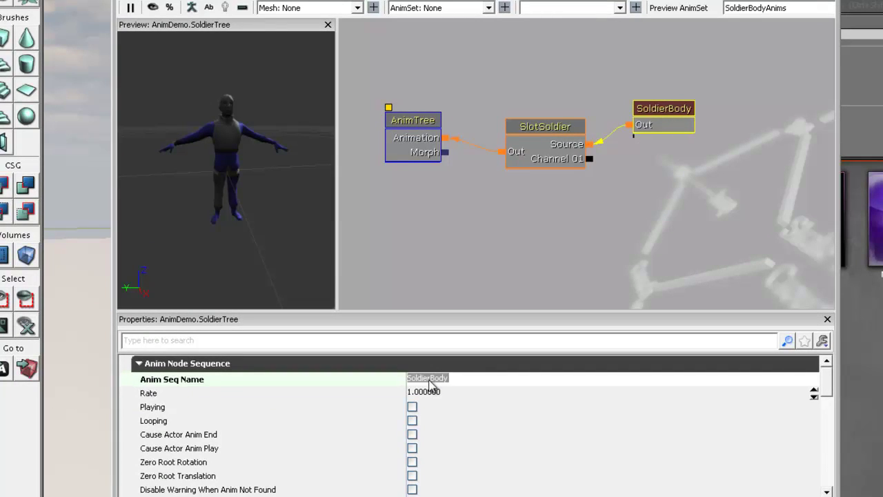
click(411, 406)
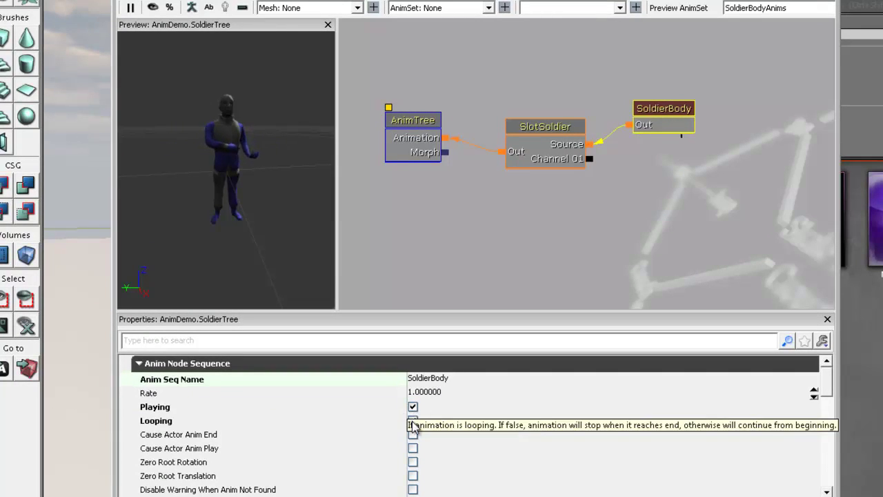
click(412, 421)
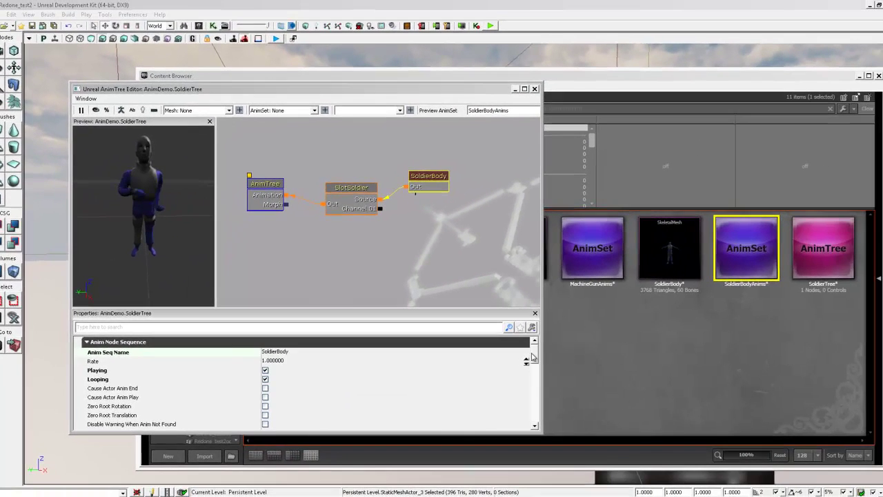
- Set the node's Current Time to 0 and close the SoldierTree editor
scroll(351, 388, down, 3)
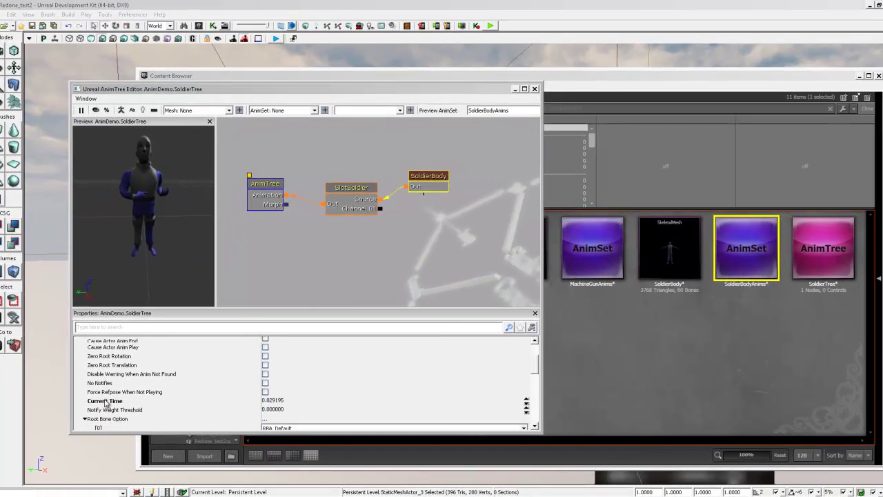
click(280, 402)
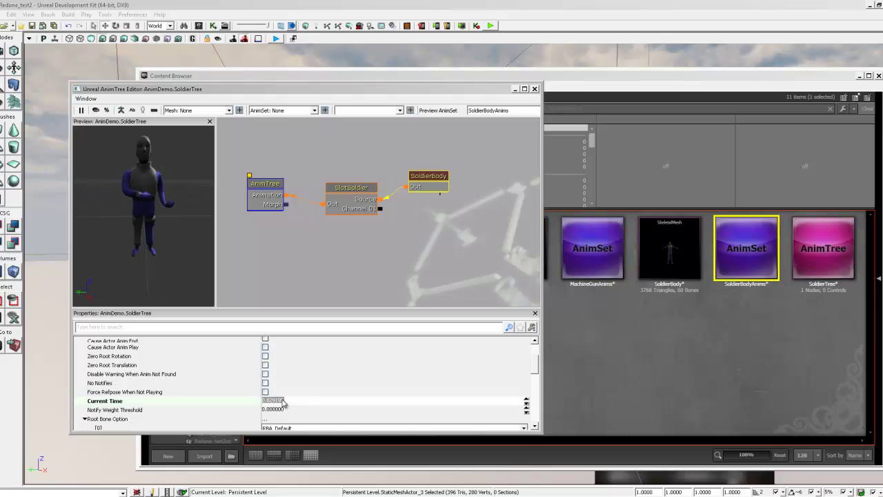
text(0)
key(Return)
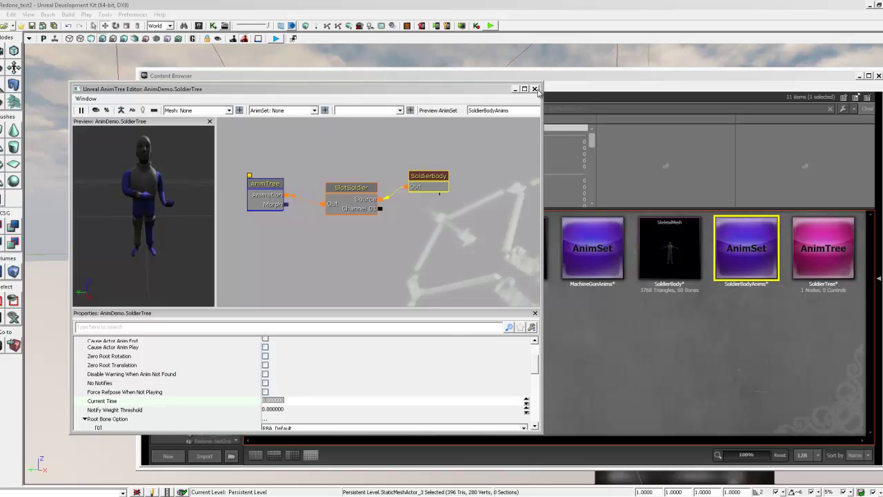
click(535, 89)
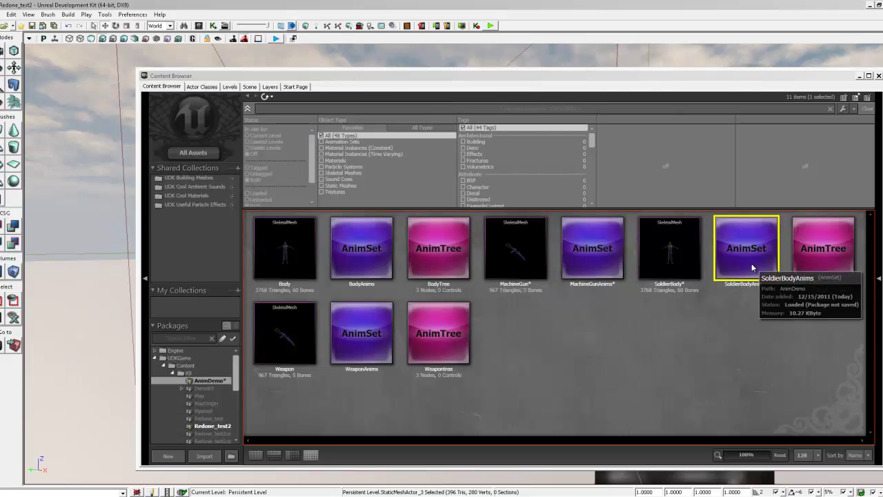
- Save SoldierTree and create a new AnimTree named MachineGunTree in AnimDemo
right_click(816, 252)
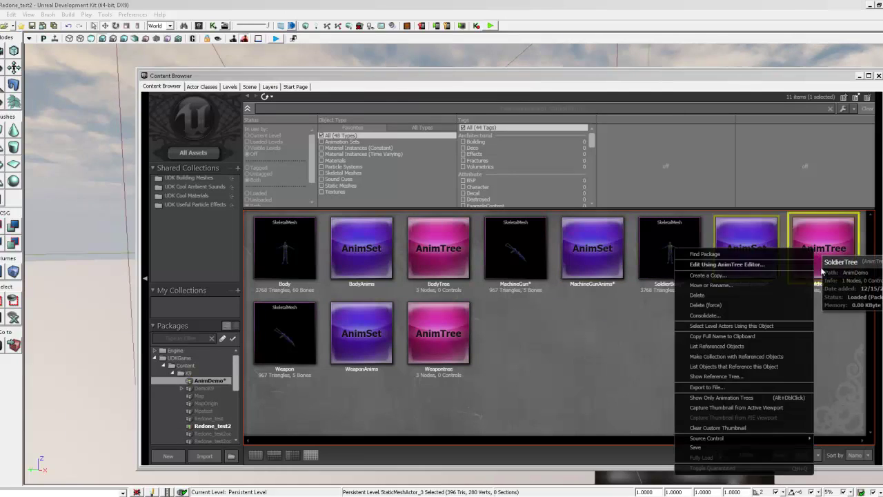
click(697, 445)
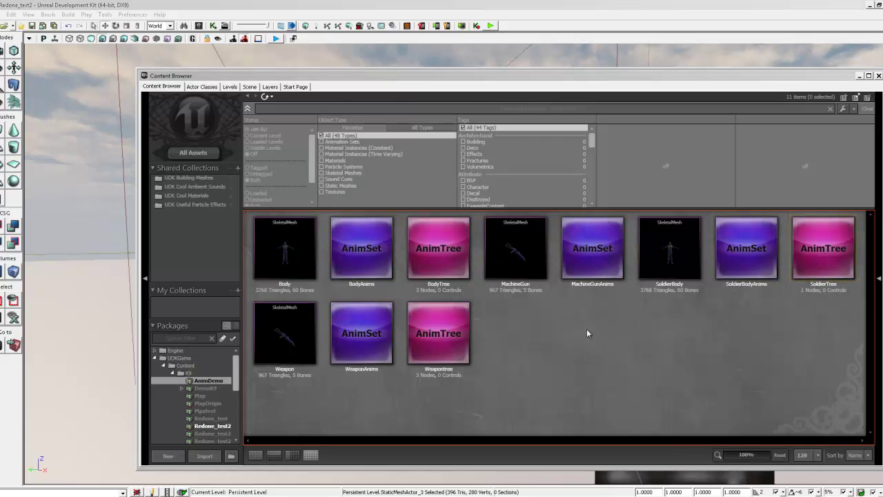
right_click(519, 335)
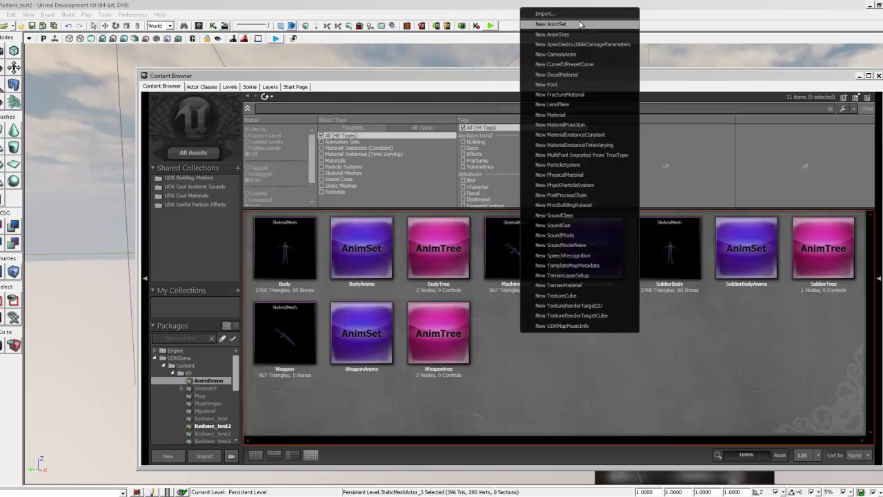
click(564, 39)
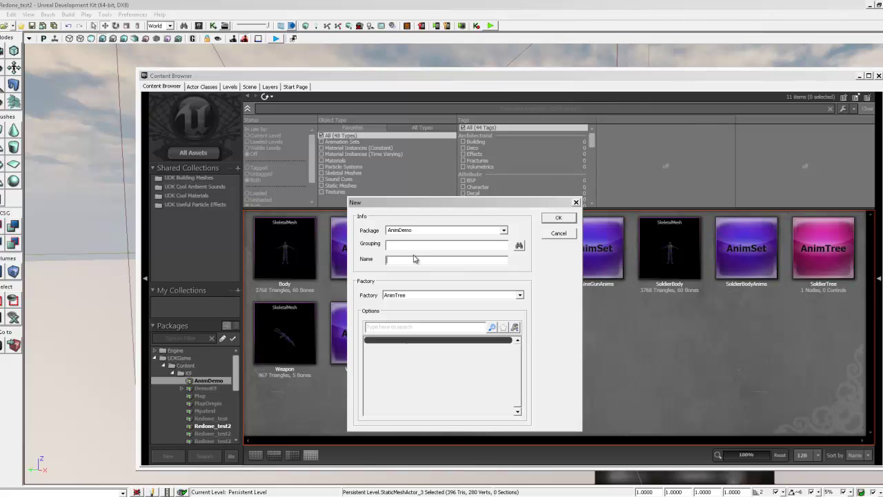
text(MachineGunTree)
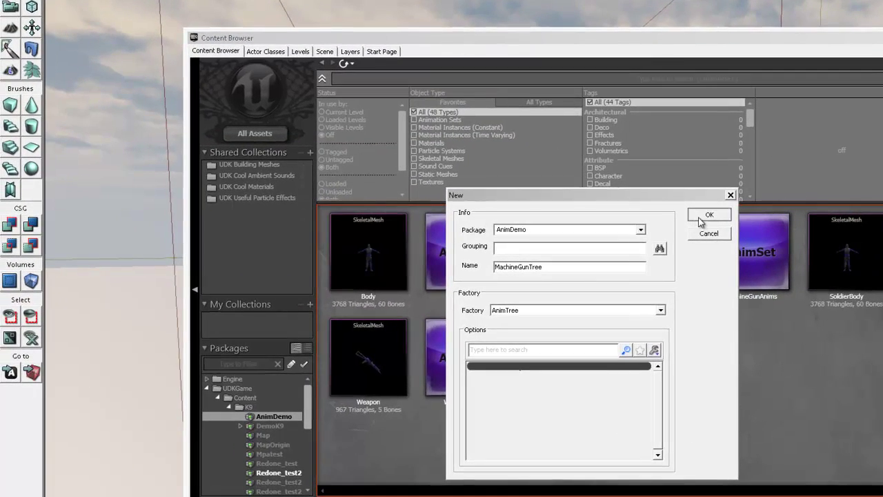
click(558, 217)
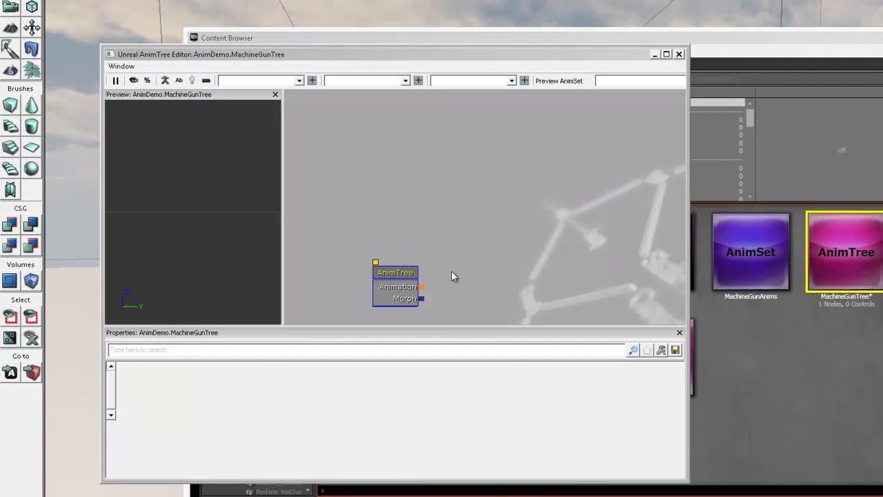
- Move the root node up and select the MachineGun skeletal mesh in the Content Browser
click(395, 274)
drag(395, 273, 392, 211)
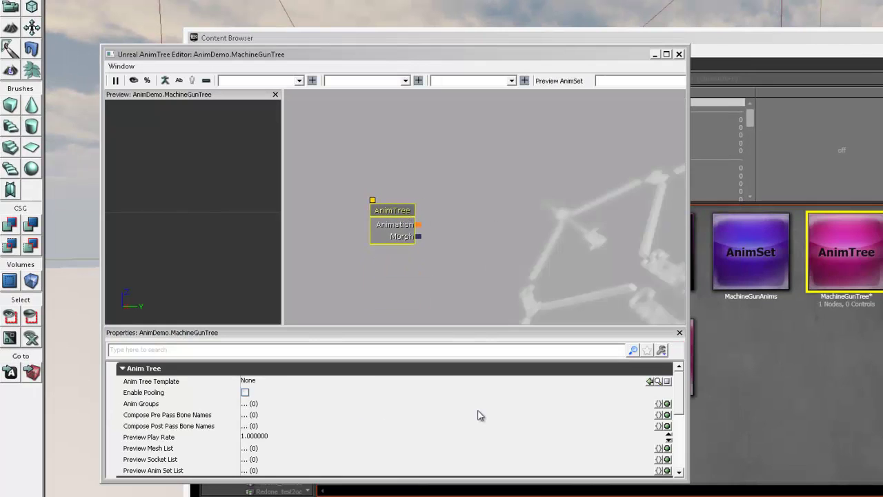
click(831, 305)
click(655, 258)
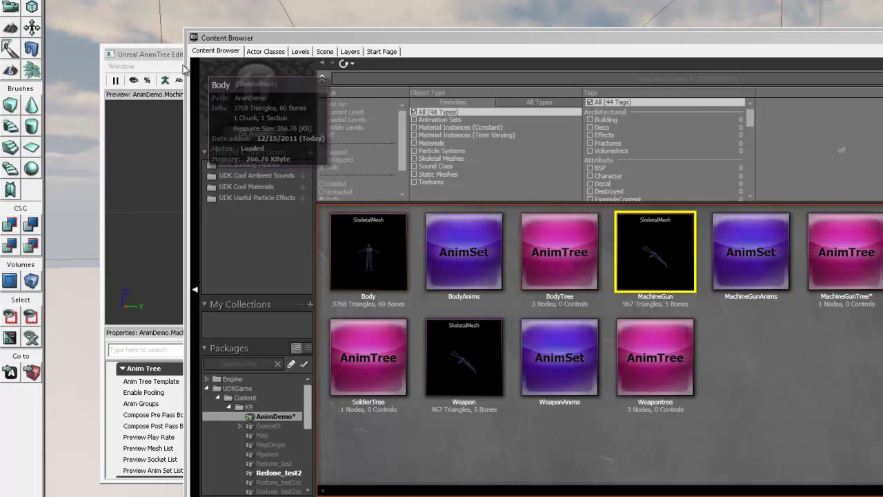
click(165, 60)
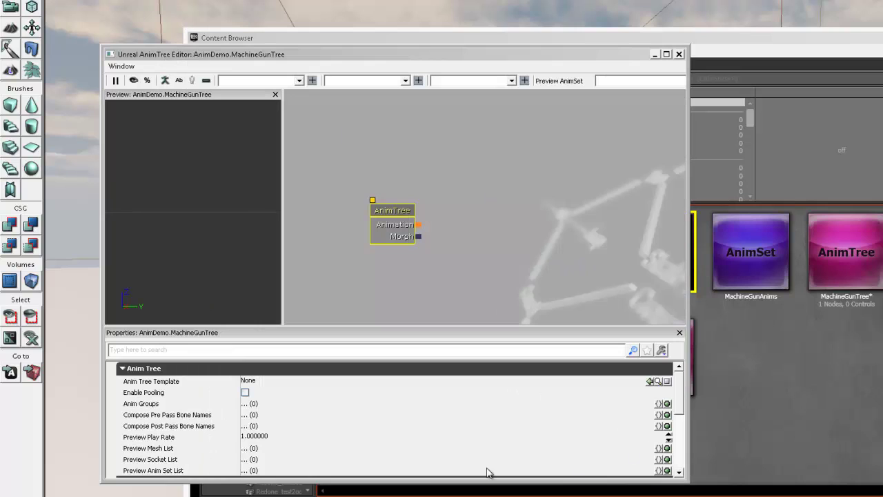
- Add a Preview Mesh List entry using the MachineGun skeletal mesh
click(667, 448)
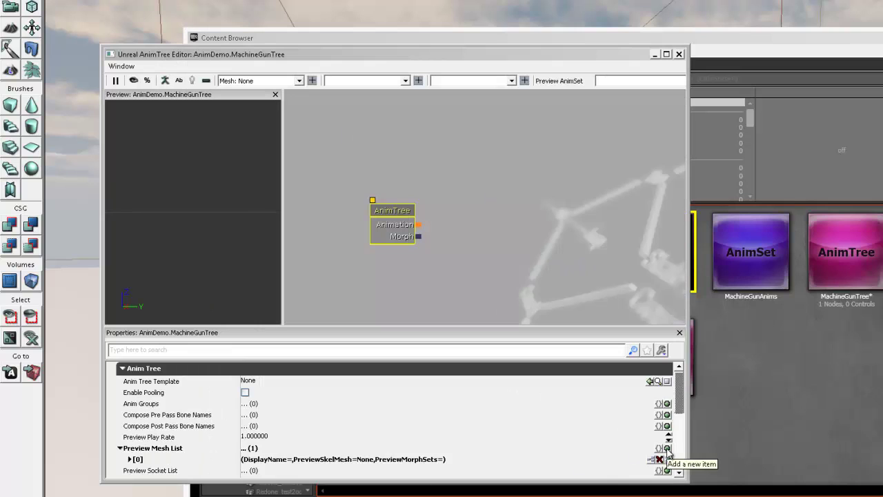
click(129, 459)
scroll(682, 402, down, 1)
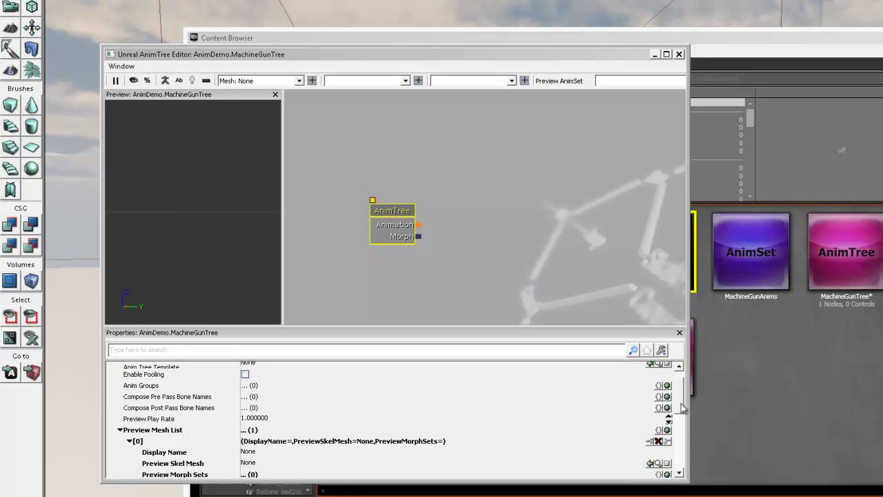
click(649, 452)
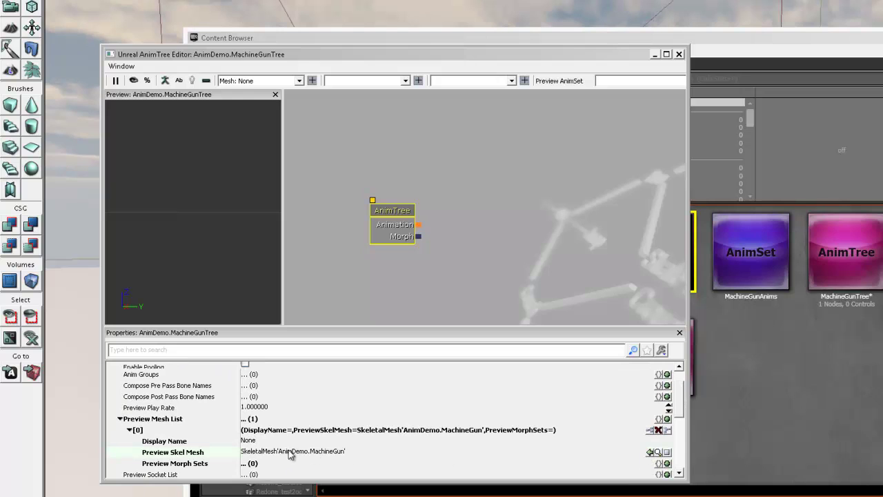
drag(199, 202, 269, 264)
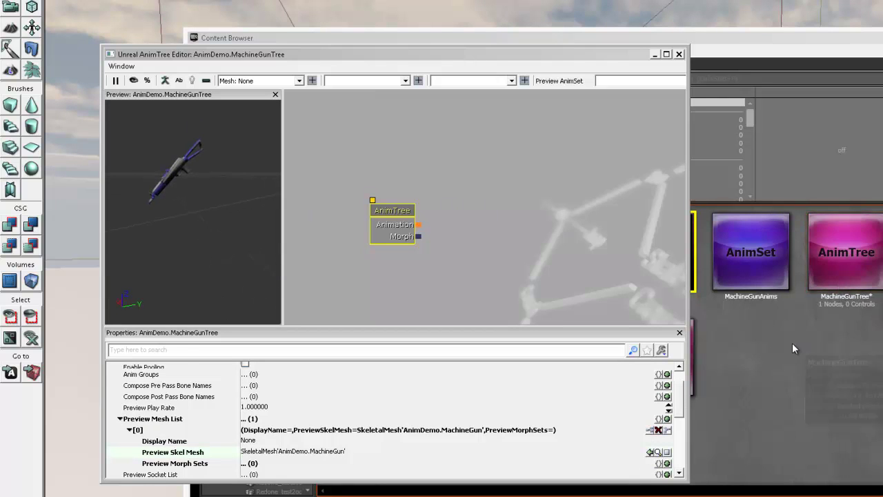
- Add a Preview Anim Set List entry with a slot filled by MachineGunAnims
click(714, 285)
click(137, 55)
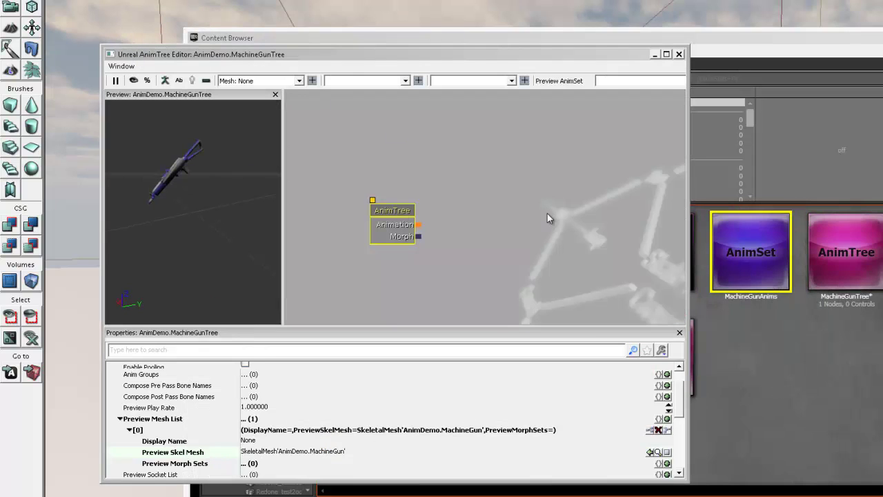
scroll(673, 436, down, 2)
click(667, 445)
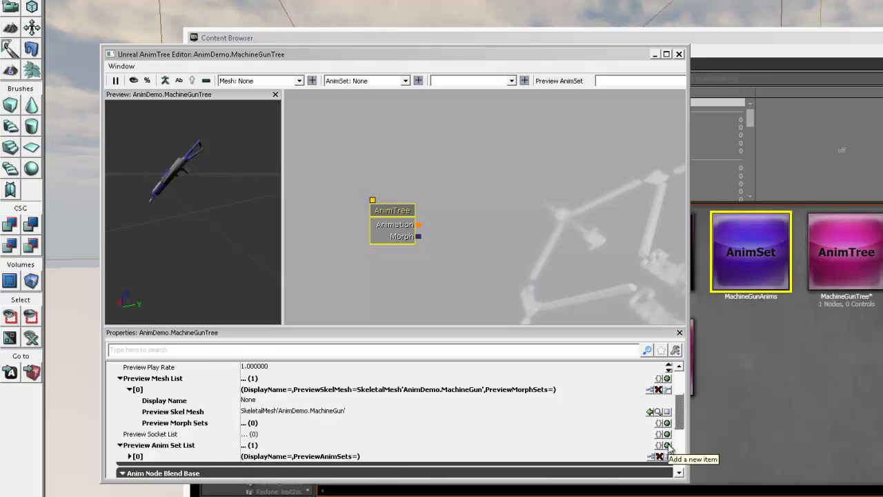
click(130, 456)
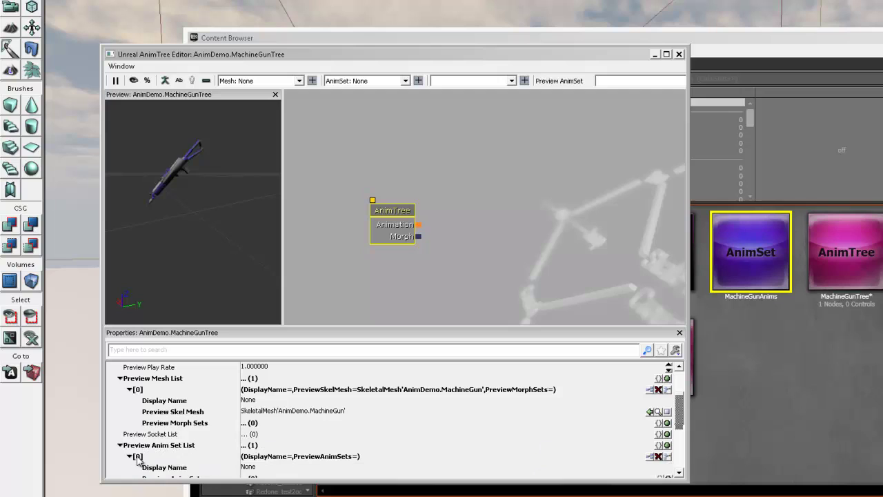
scroll(679, 414, down, 3)
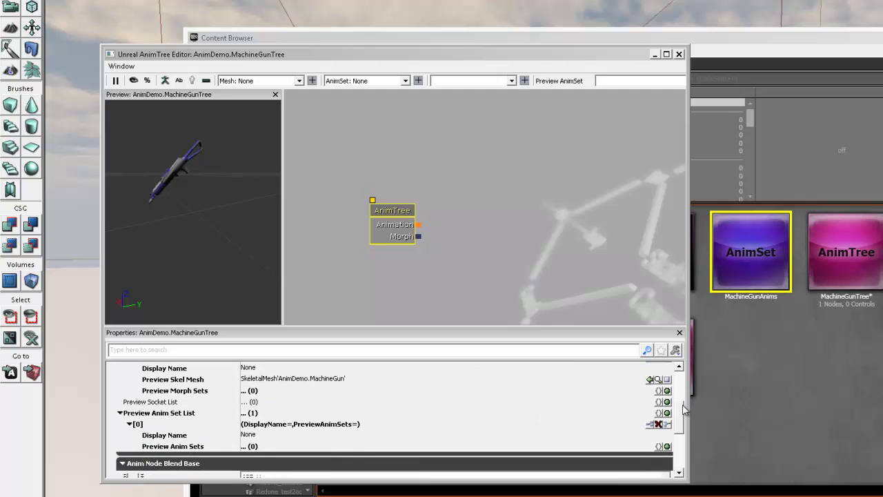
click(666, 441)
click(250, 454)
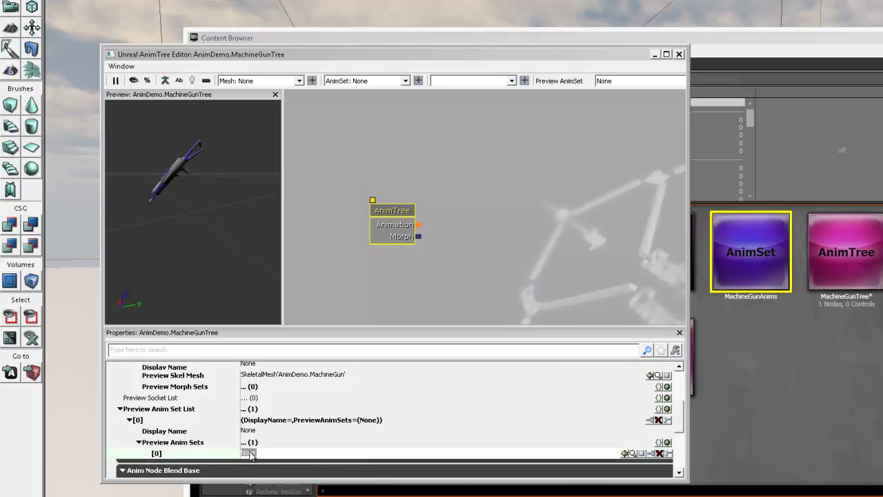
click(648, 453)
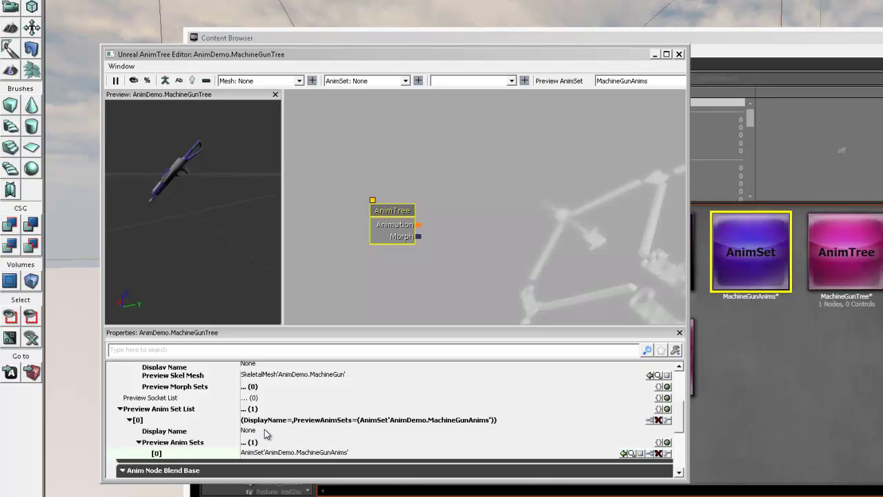
- Add an AnimNodeSlot node beside the root, feeding its Animation input
click(457, 218)
click(407, 233)
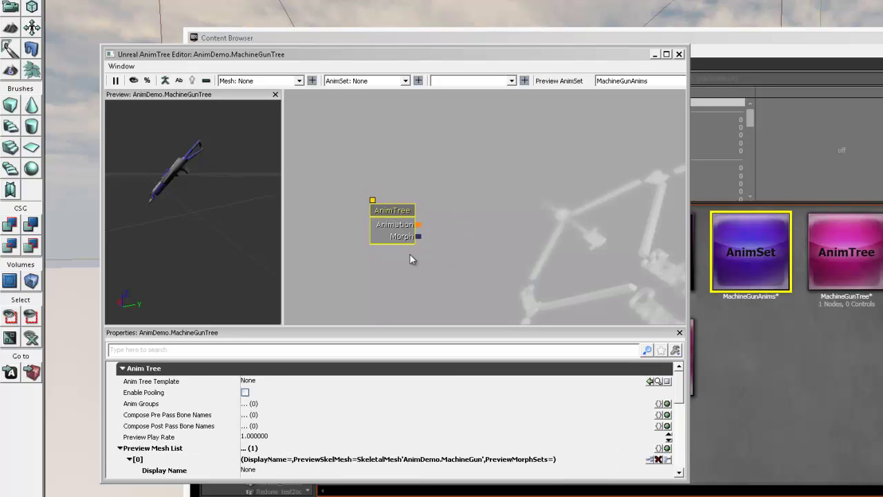
click(430, 225)
right_click(456, 212)
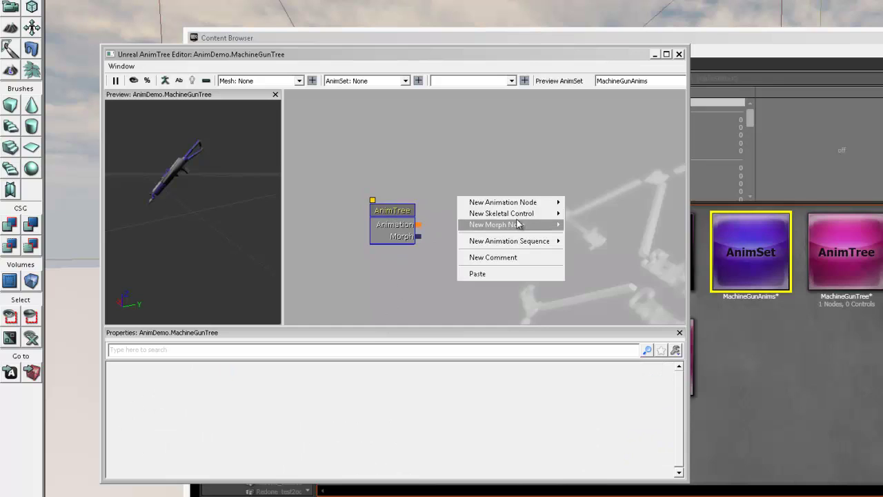
mouse_move(518, 218)
mouse_move(527, 202)
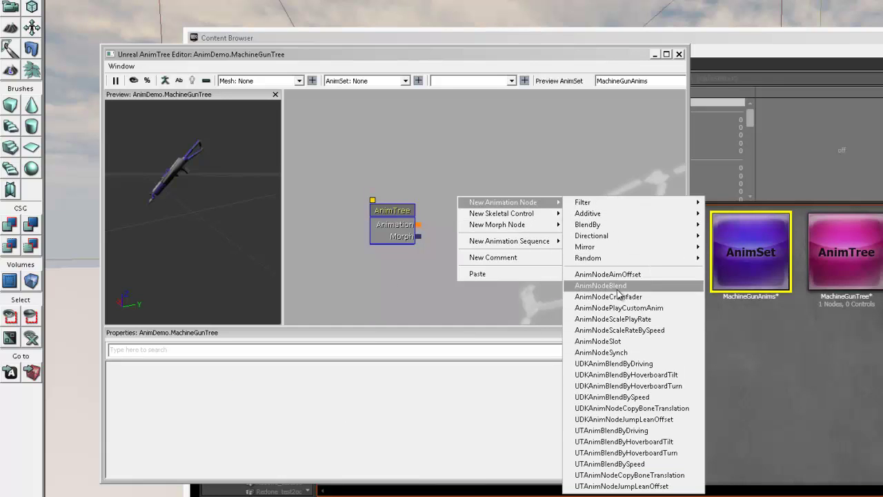
click(611, 341)
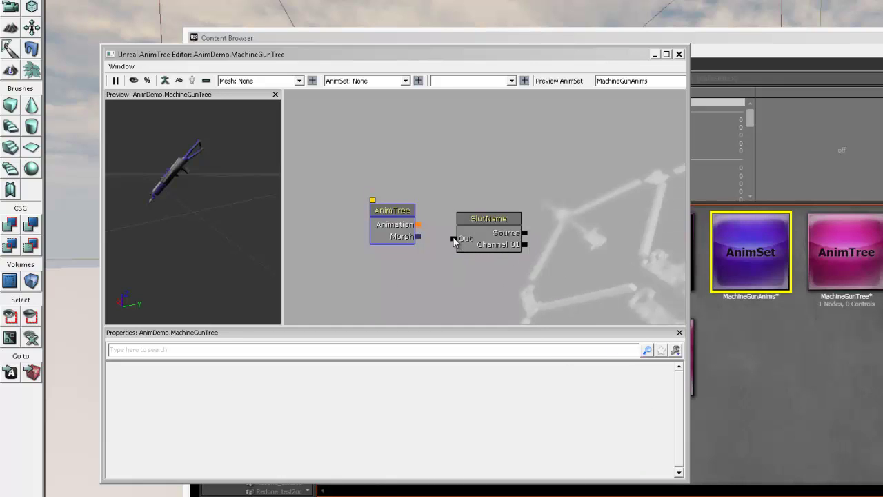
click(476, 223)
ctrl+drag(494, 226, 488, 203)
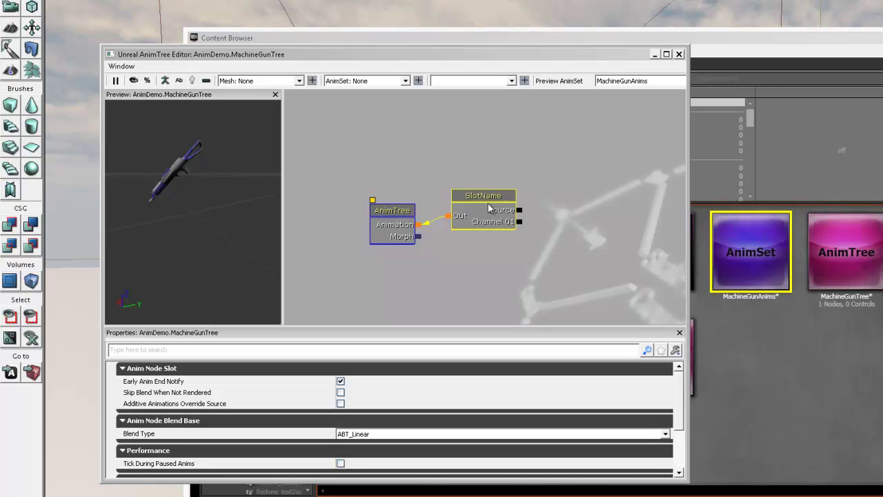
- Name the slot node SlotMachine
scroll(673, 381, down, 5)
click(353, 453)
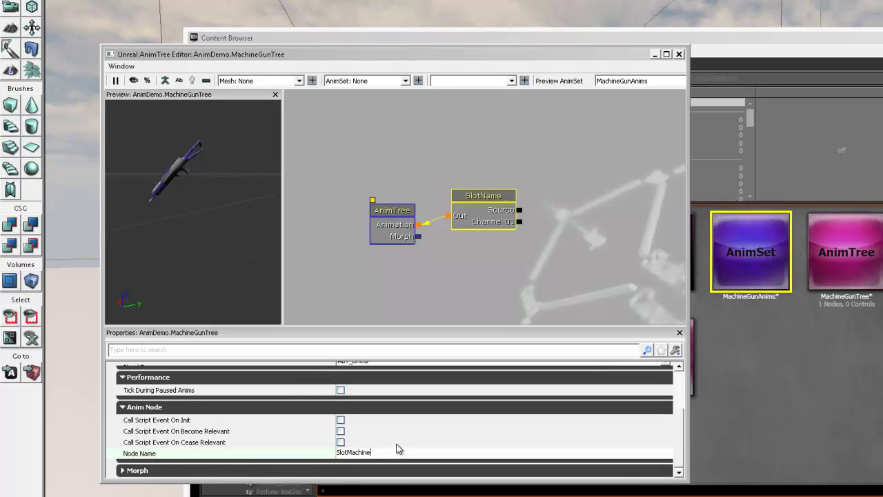
key(Return)
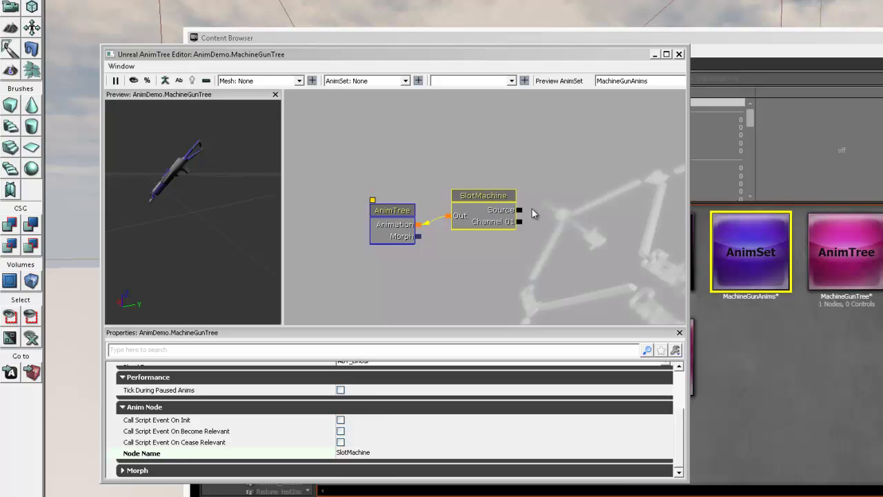
- Add an AnimNodeSequence node wired into SlotMachine's Source input
click(585, 196)
right_click(587, 179)
mouse_move(636, 228)
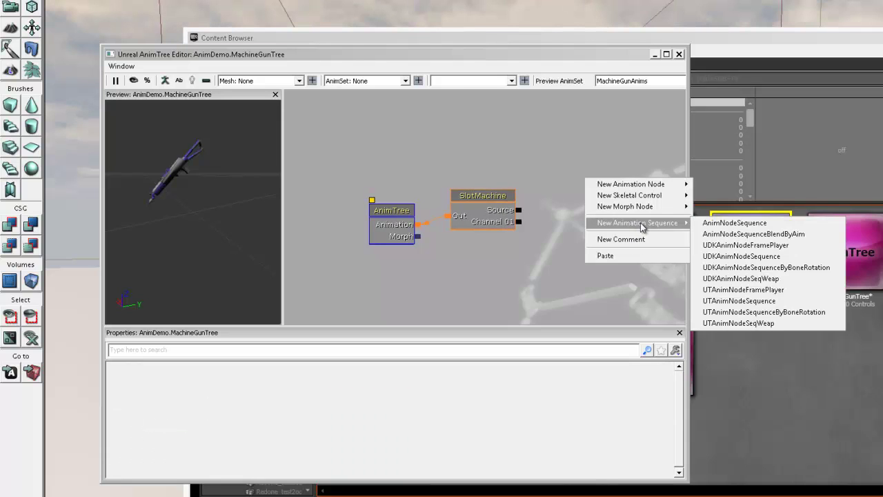
click(717, 223)
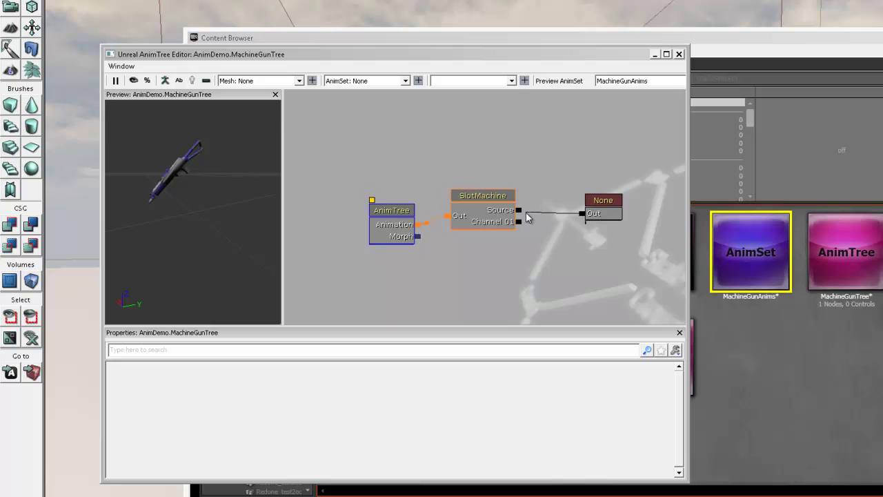
drag(527, 217, 529, 215)
- Look up the sequence in MachineGunAnims and set Anim Seq Name to MachineGun
click(348, 384)
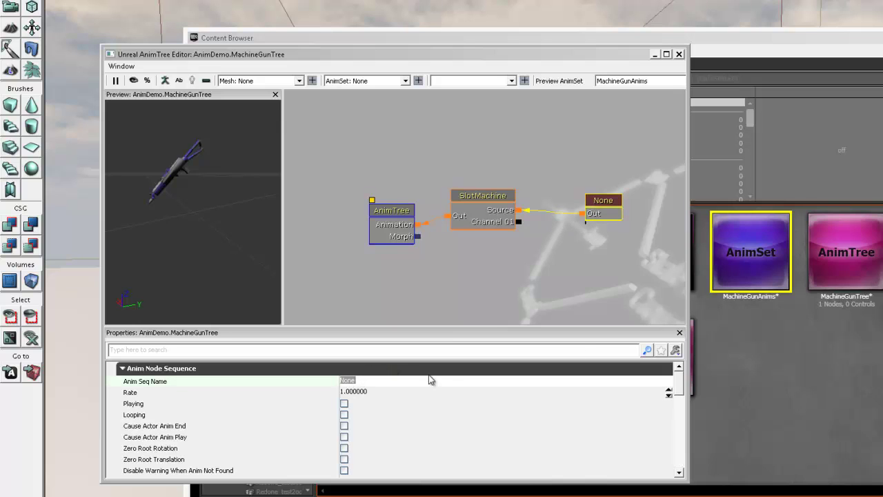
click(787, 310)
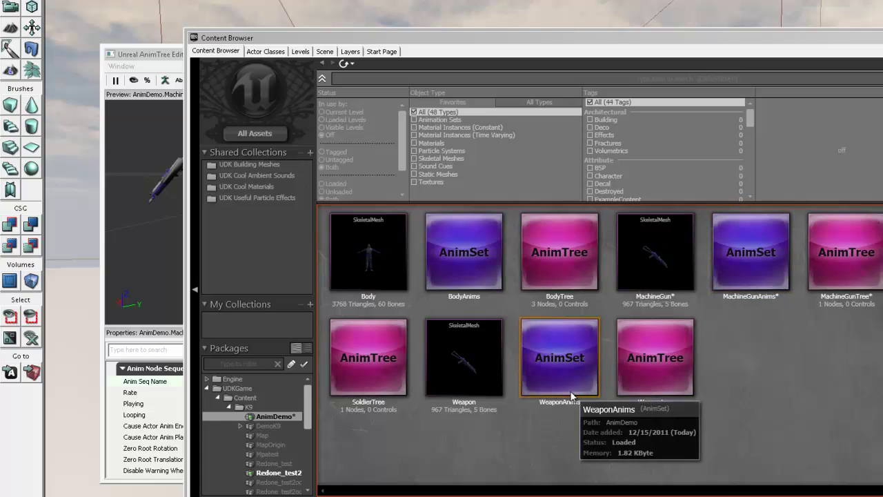
click(758, 281)
double_click(757, 281)
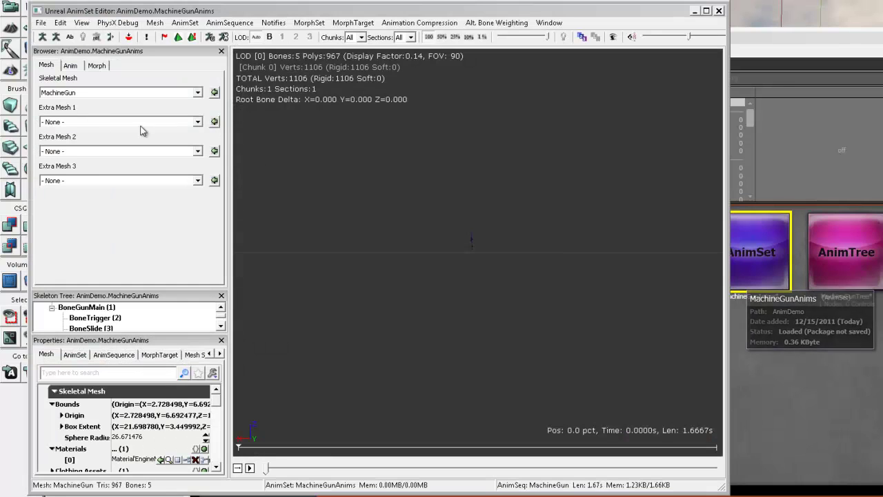
click(75, 68)
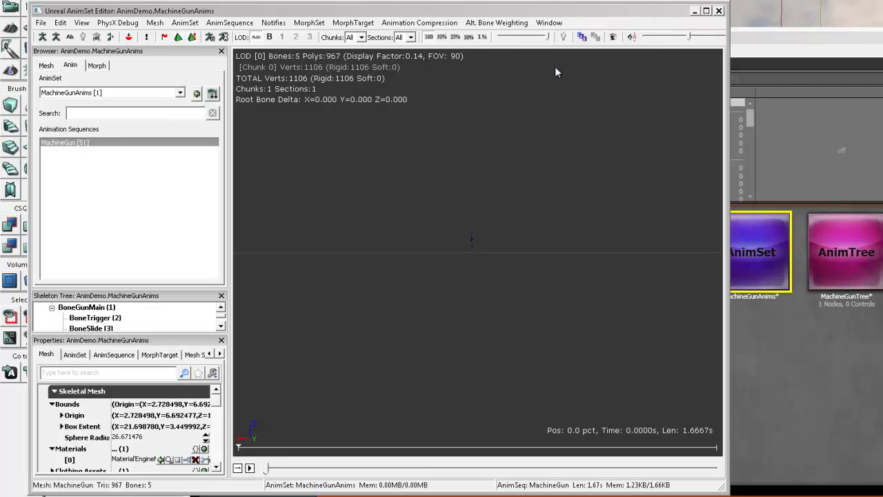
click(718, 10)
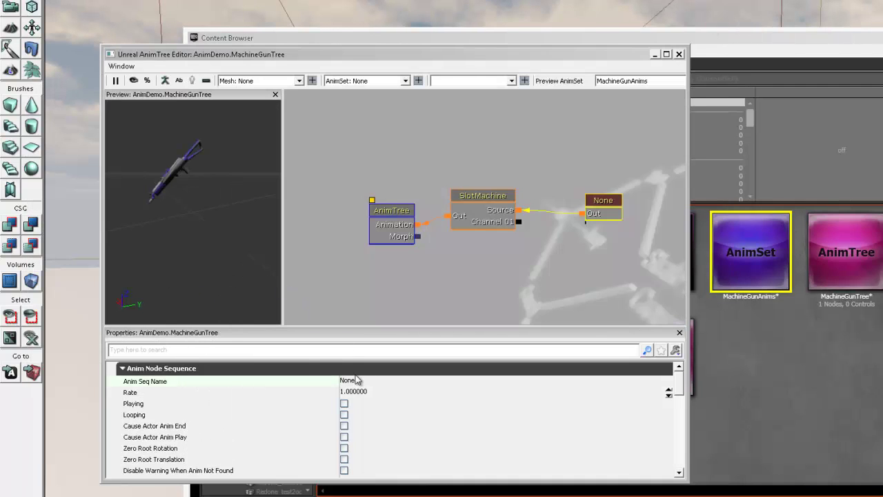
click(357, 381)
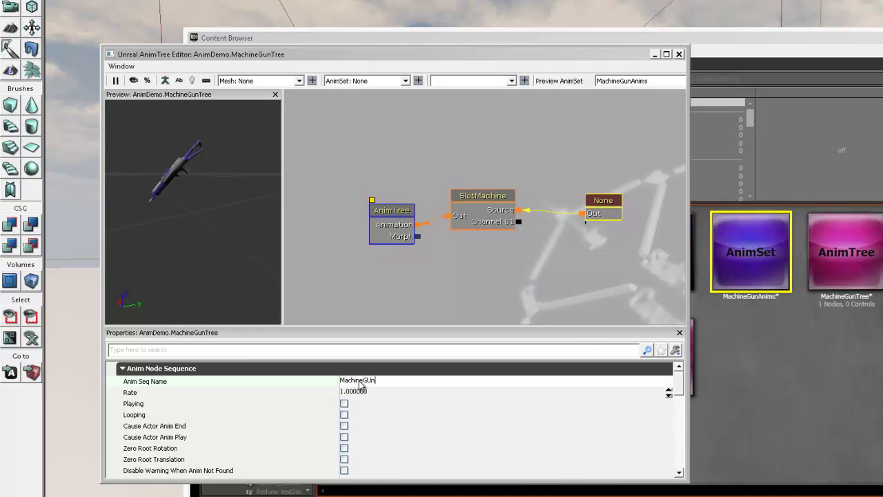
key(Return)
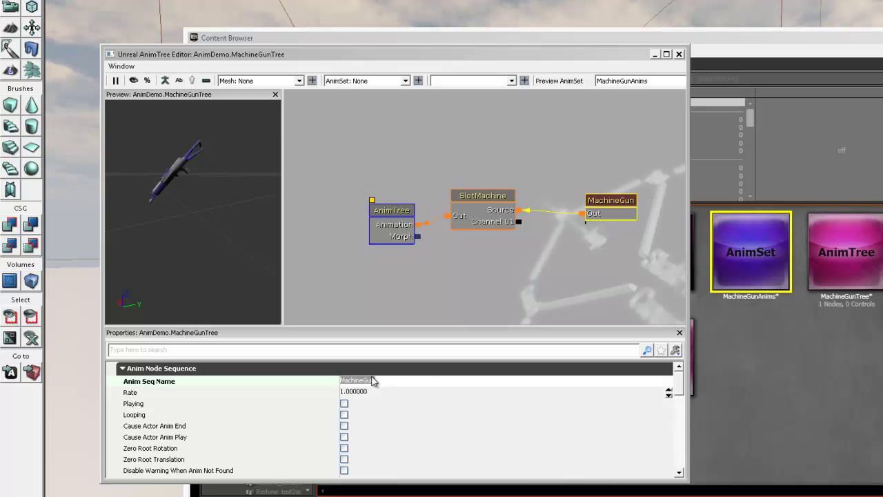
- Tick Playing and Looping on the MachineGun sequence node
click(343, 403)
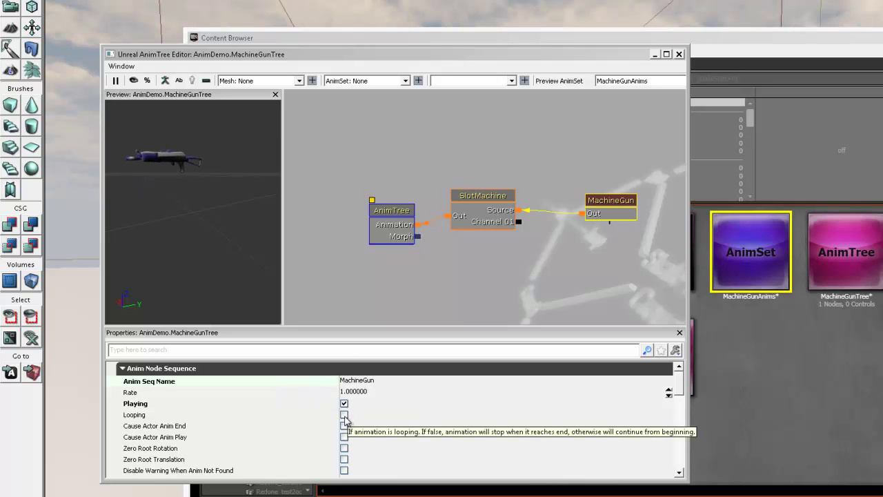
click(343, 413)
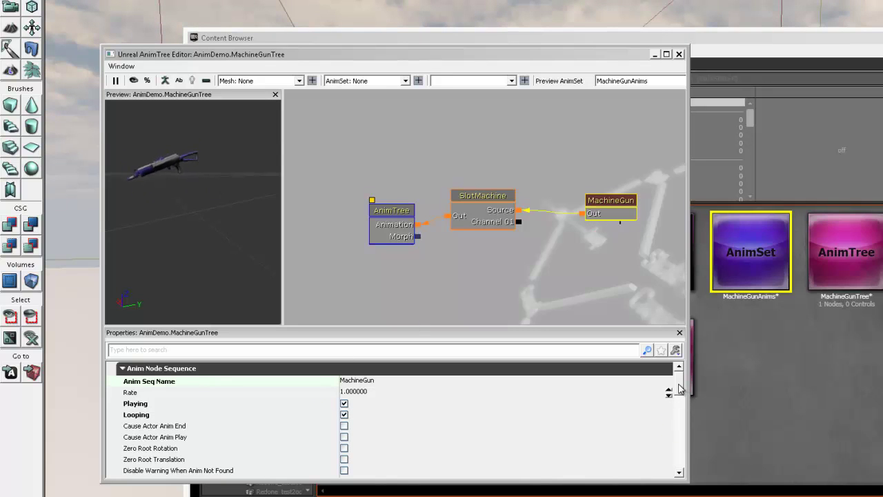
drag(682, 390, 682, 408)
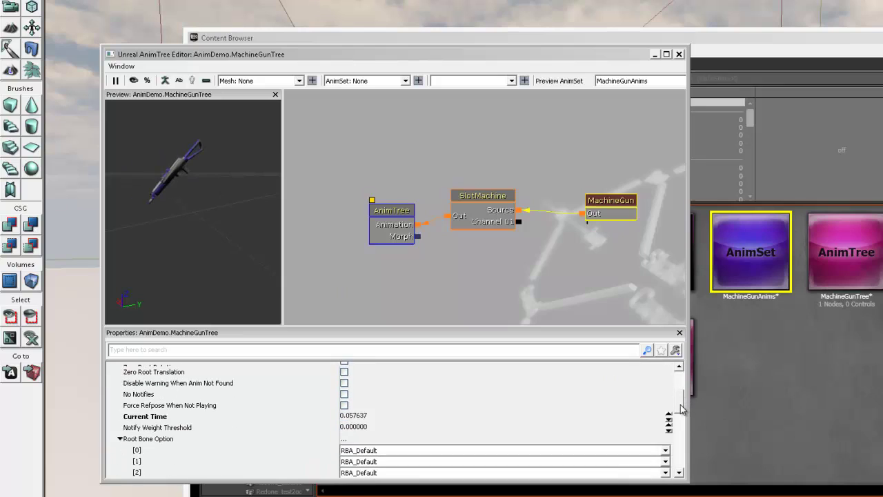
click(361, 415)
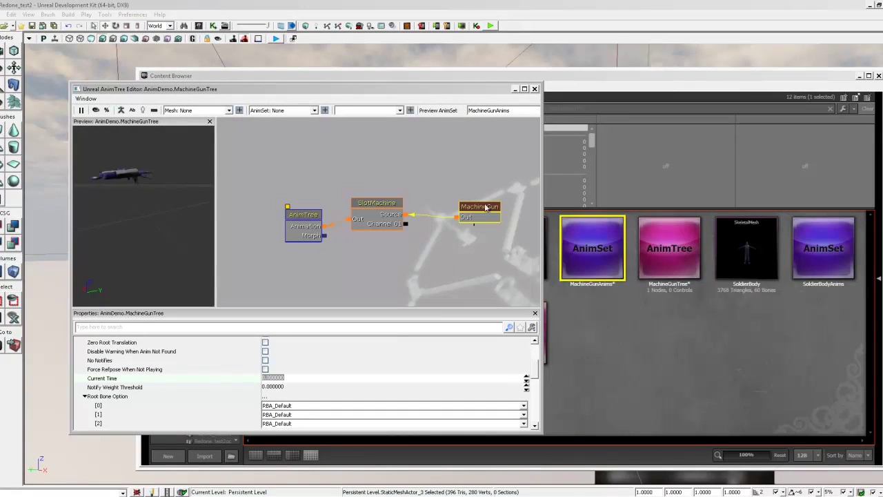
- Close the MachineGunTree editor and save the AnimDemo package
click(534, 89)
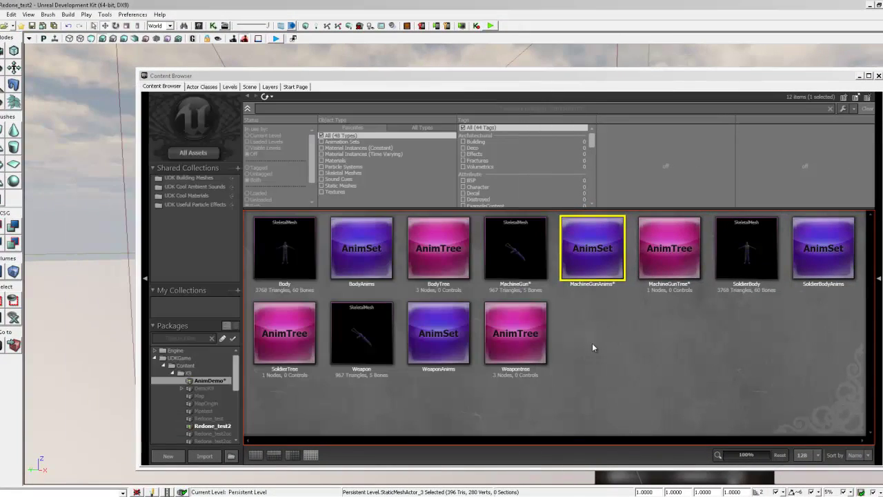
right_click(591, 238)
click(615, 452)
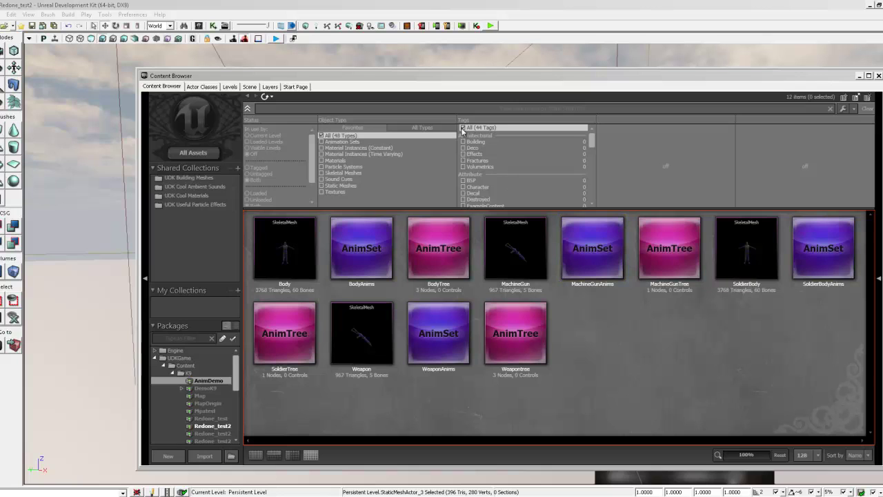
- Place the SoldierBody skeletal mesh into the level from the Content Browser
drag(439, 74, 349, 73)
click(645, 247)
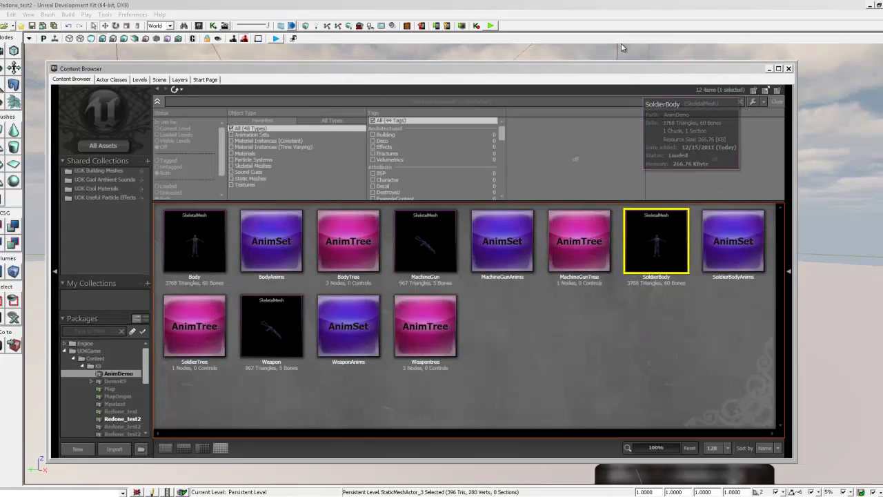
drag(627, 72, 149, 81)
scroll(422, 315, up, 5)
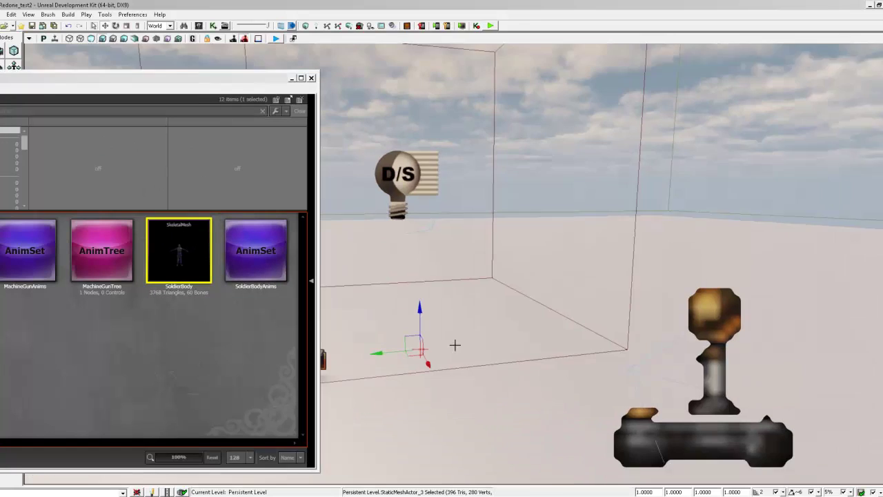
right_click(520, 305)
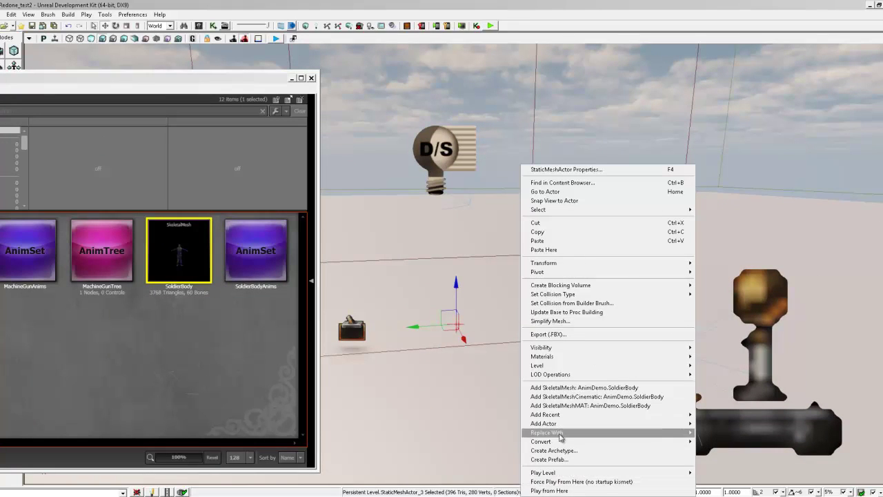
click(599, 390)
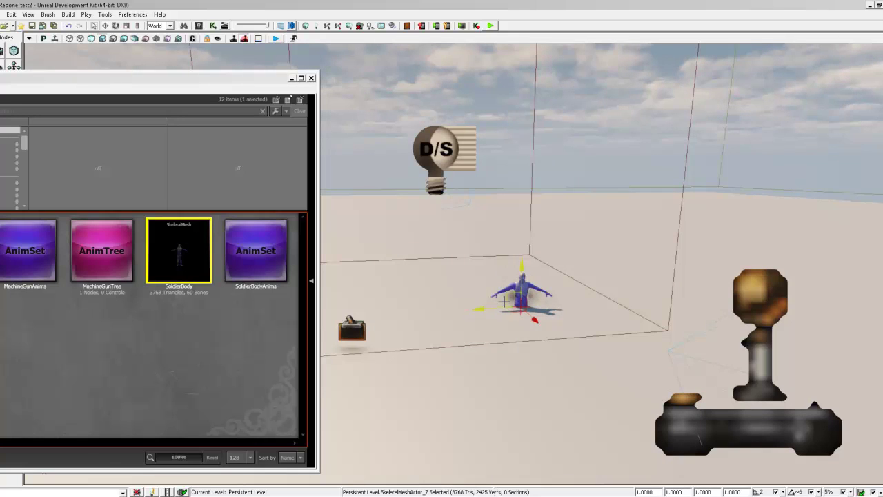
- Open the soldier actor's properties and set its scale to 2
double_click(527, 308)
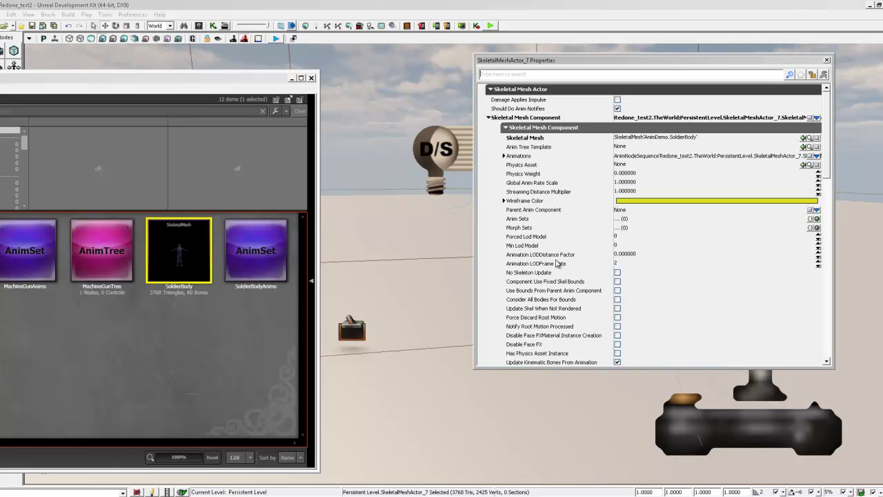
drag(580, 64, 681, 51)
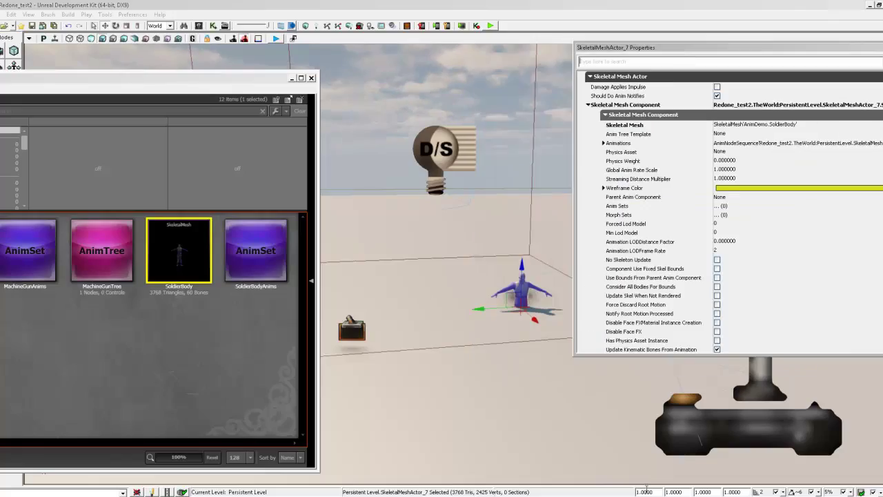
click(647, 491)
text(2)
key(Return)
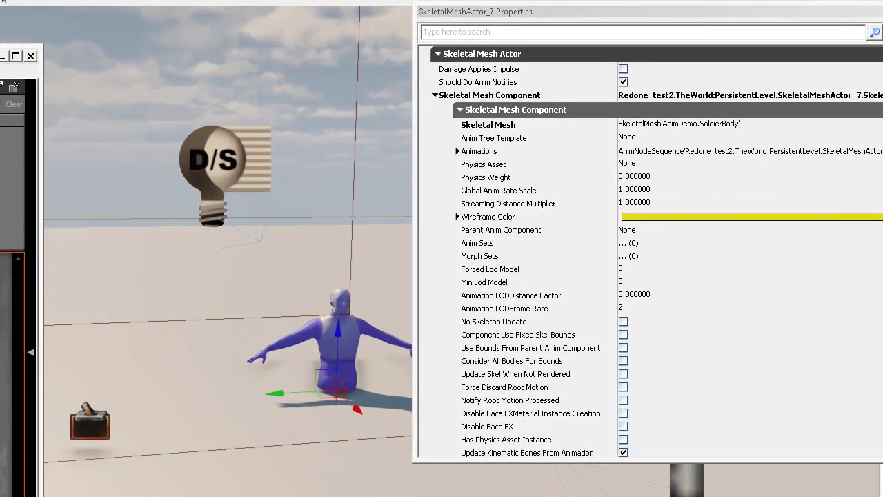
- Set the soldier's Location X, Y and Z to 0 to place it at the world origin
scroll(754, 133, down, 5)
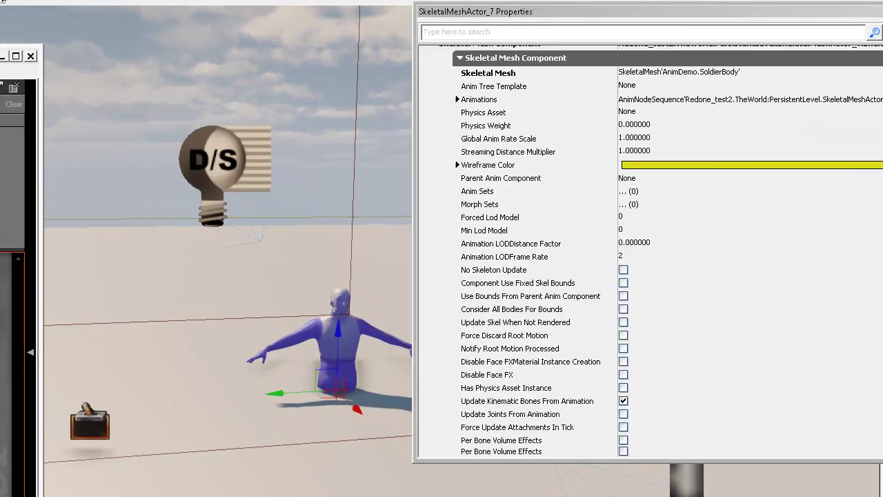
scroll(642, 227, down, 6)
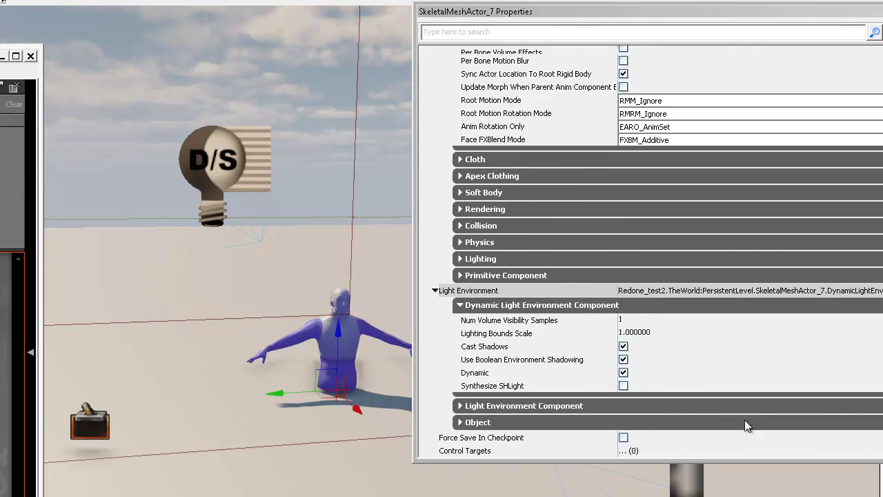
scroll(540, 314, down, 3)
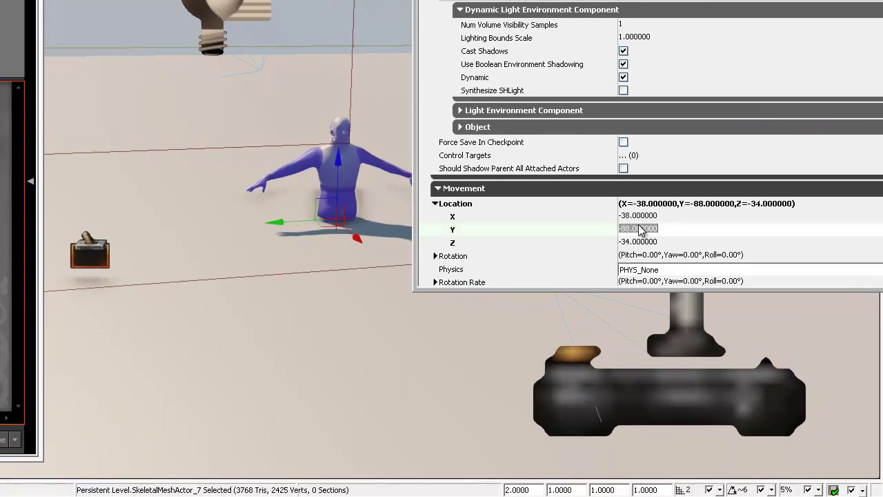
click(639, 387)
text(0)
click(638, 228)
text(0)
click(638, 242)
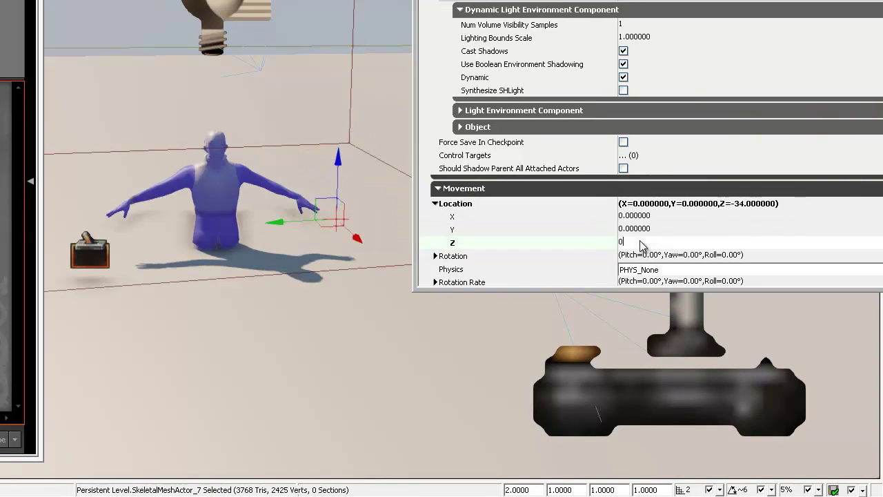
text(0)
click(639, 229)
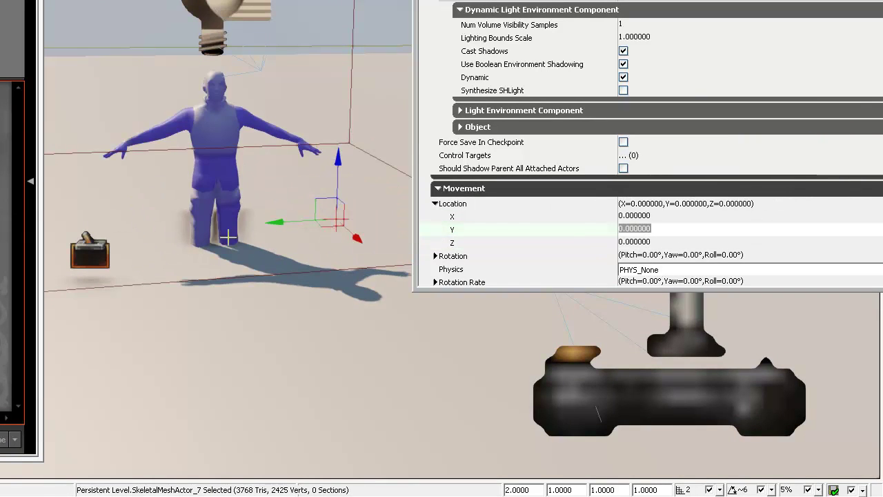
- Lower the floor mesh the soldier was sunk into so its legs show, then reselect the soldier
click(290, 297)
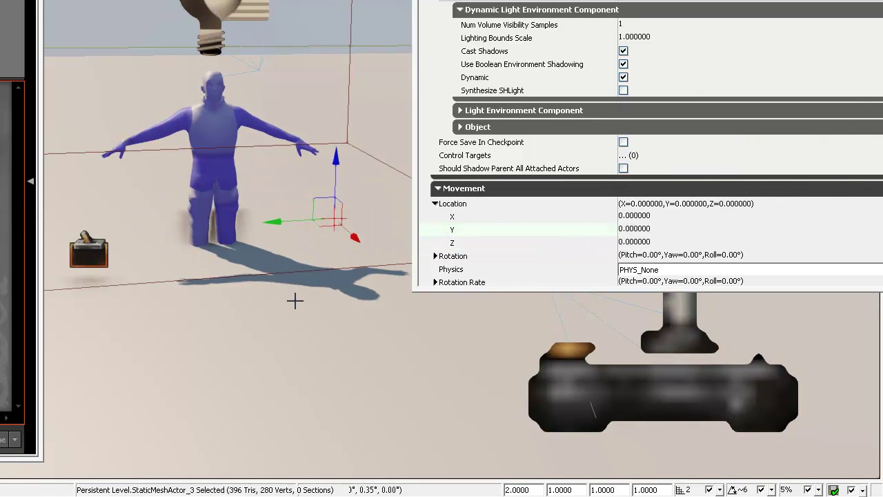
drag(241, 198, 230, 262)
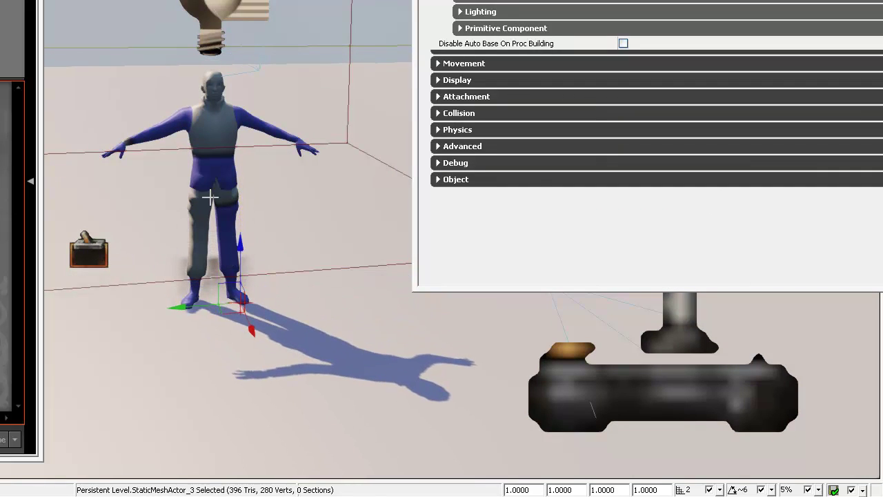
click(205, 158)
scroll(731, 36, down, 10)
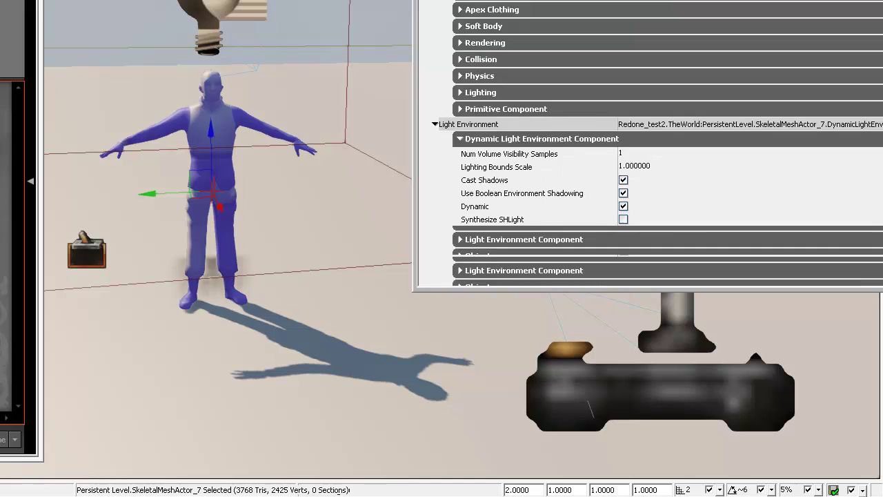
scroll(656, 143, down, 15)
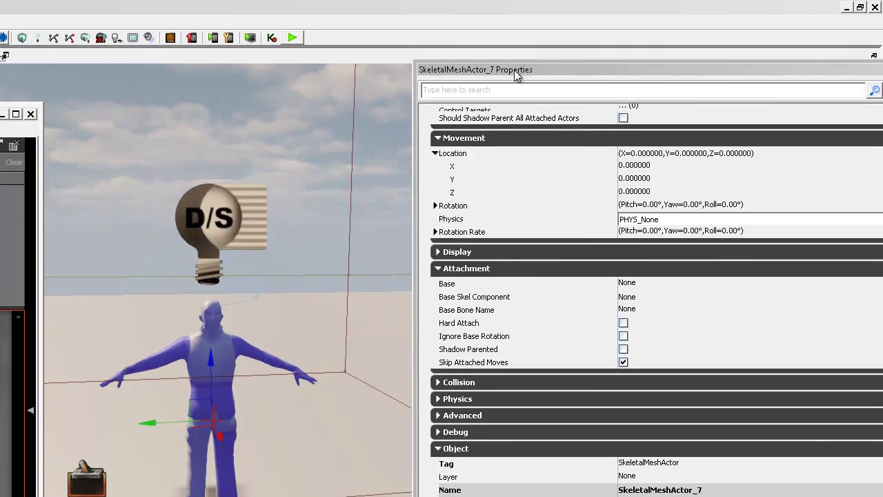
drag(514, 70, 407, 80)
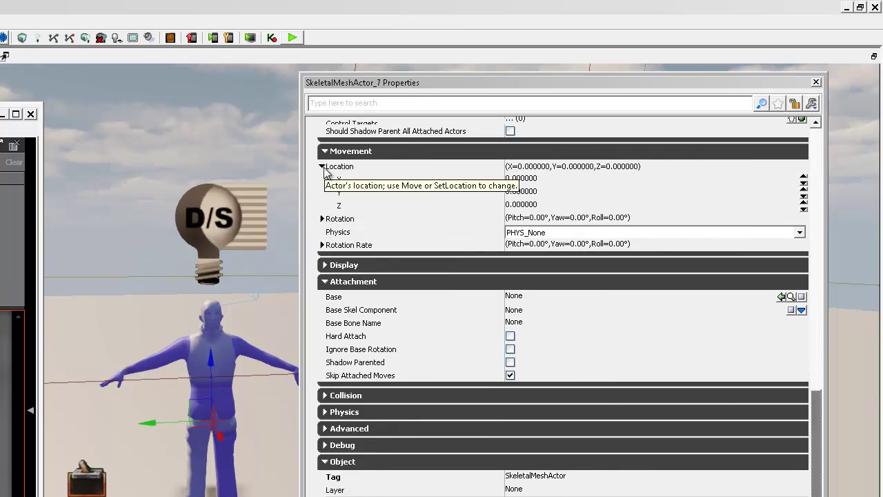
- Change the soldier's Movement > Physics from PHYS_None to PHYS_Interpolating
click(524, 233)
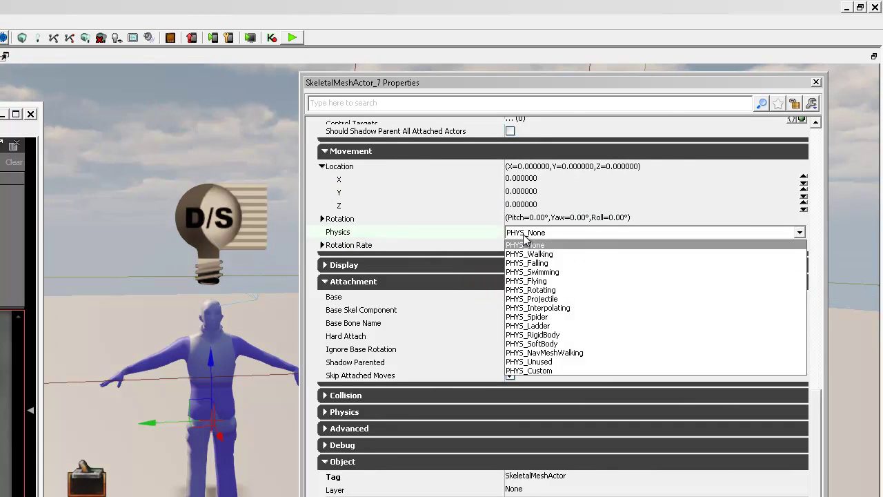
click(548, 308)
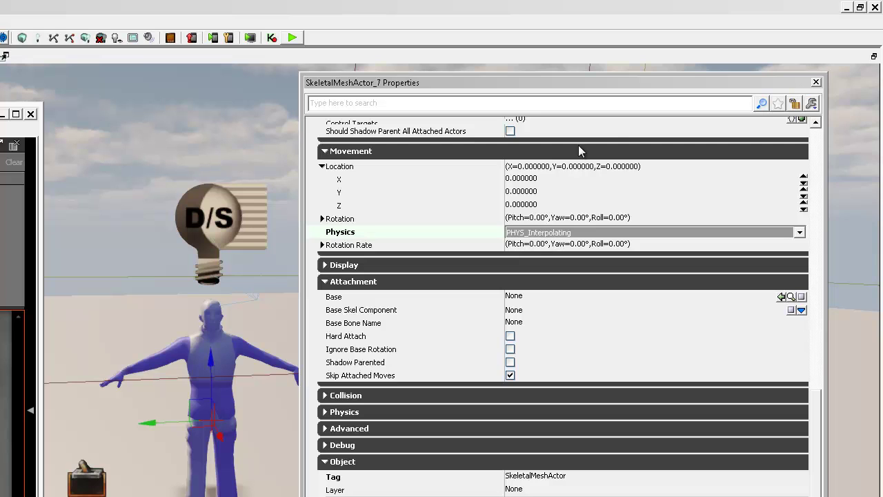
click(535, 205)
click(526, 191)
click(527, 179)
click(525, 193)
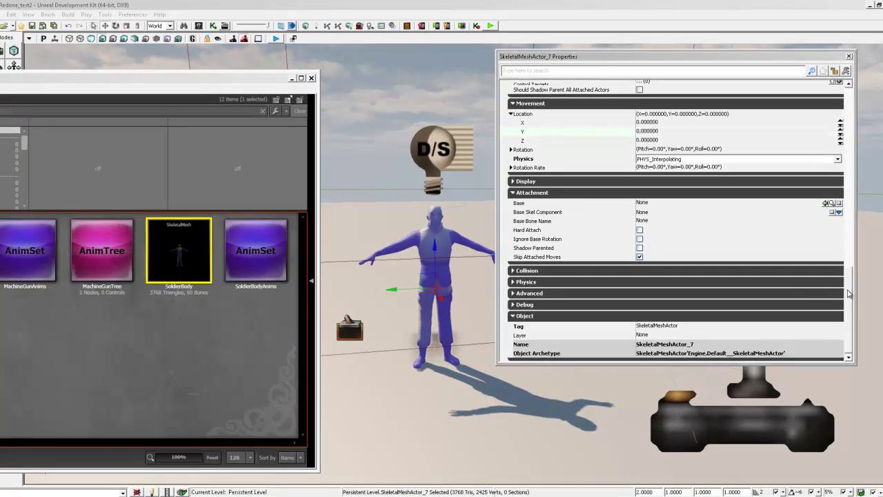
scroll(849, 293, up, 10)
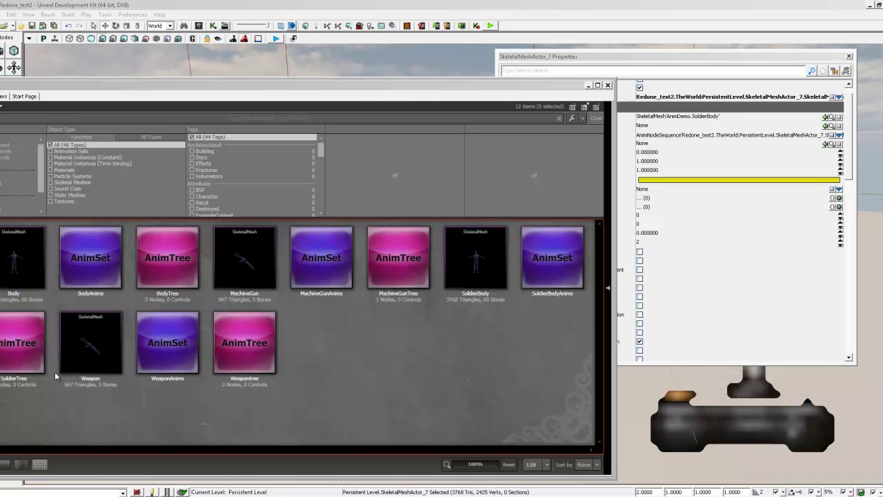
- Assign SoldierTree as the soldier's Anim Tree Template
click(25, 345)
click(846, 117)
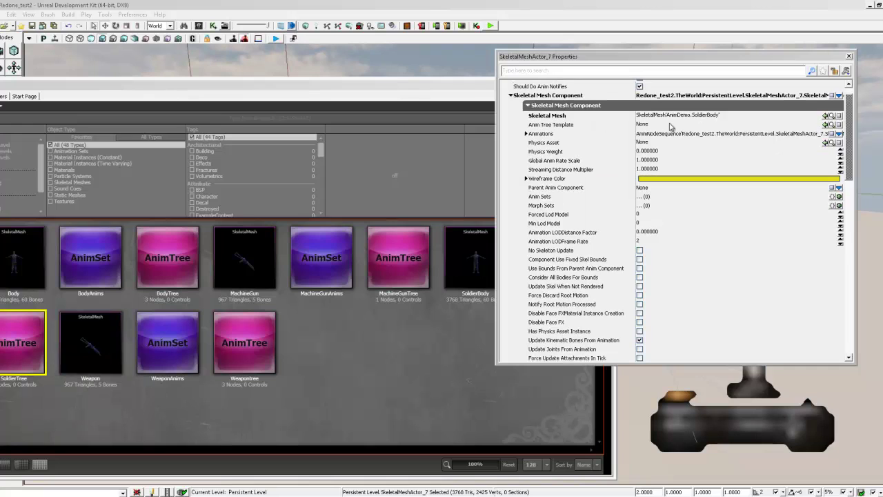
click(826, 124)
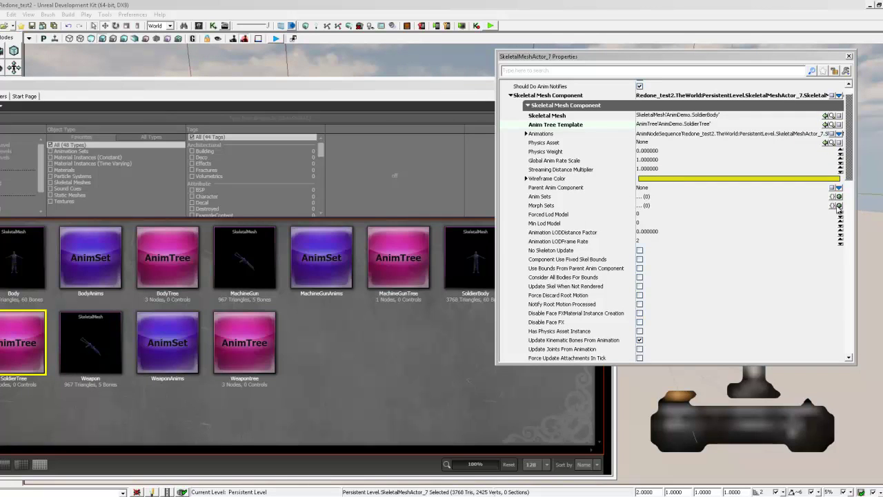
- Add SoldierBodyAnims to the soldier's Anim Sets slot 0 and close its properties
click(839, 197)
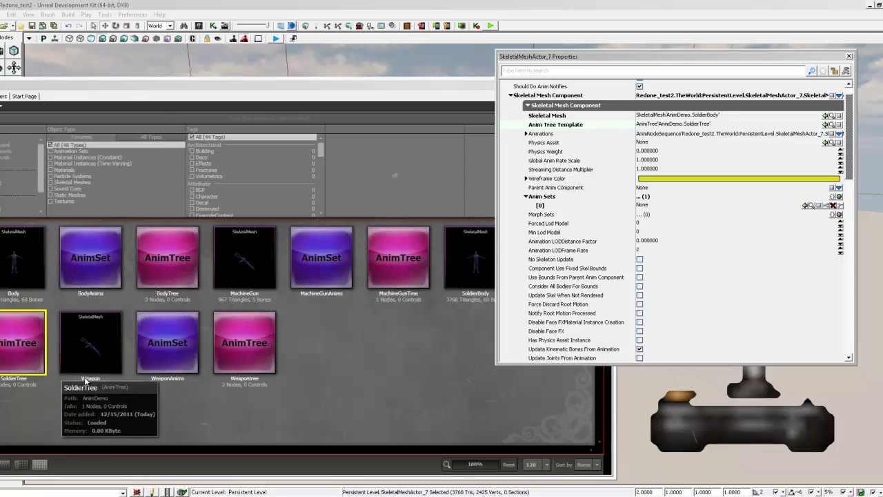
click(324, 379)
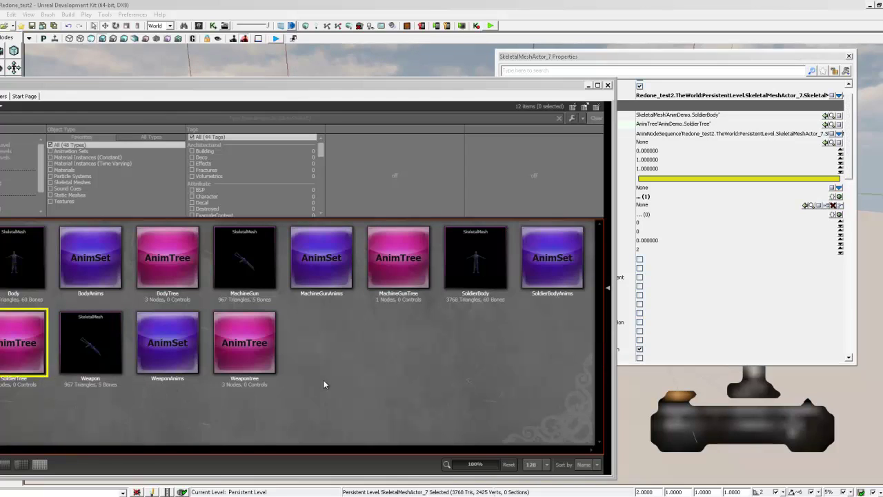
click(532, 270)
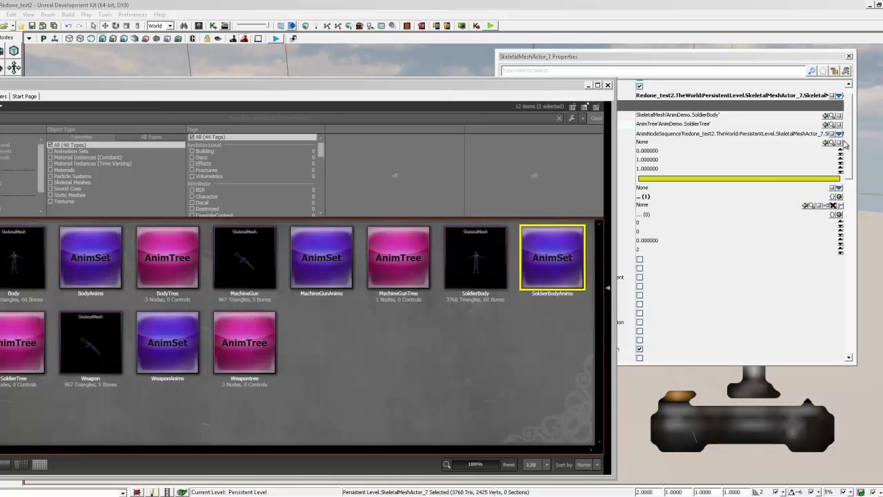
click(849, 143)
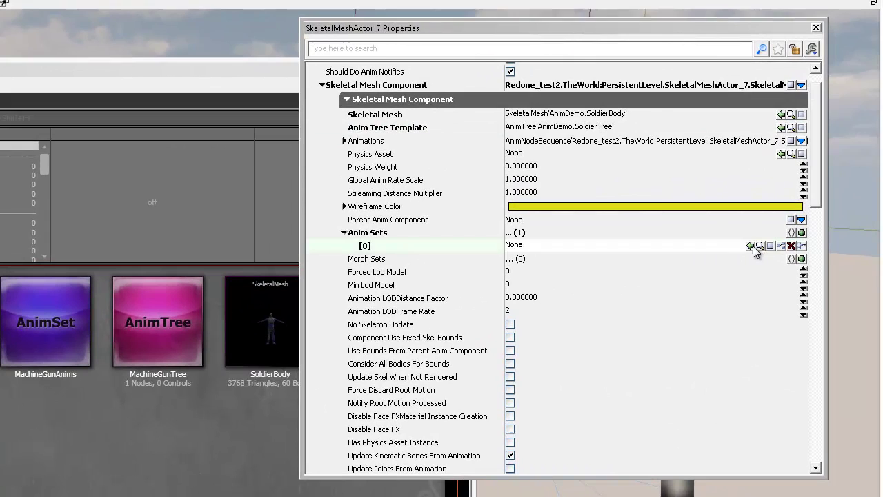
click(751, 246)
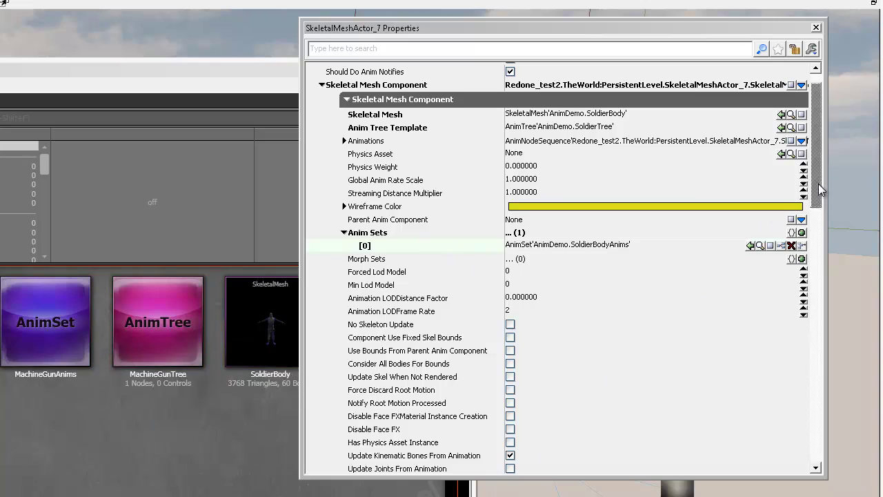
drag(821, 190, 807, 217)
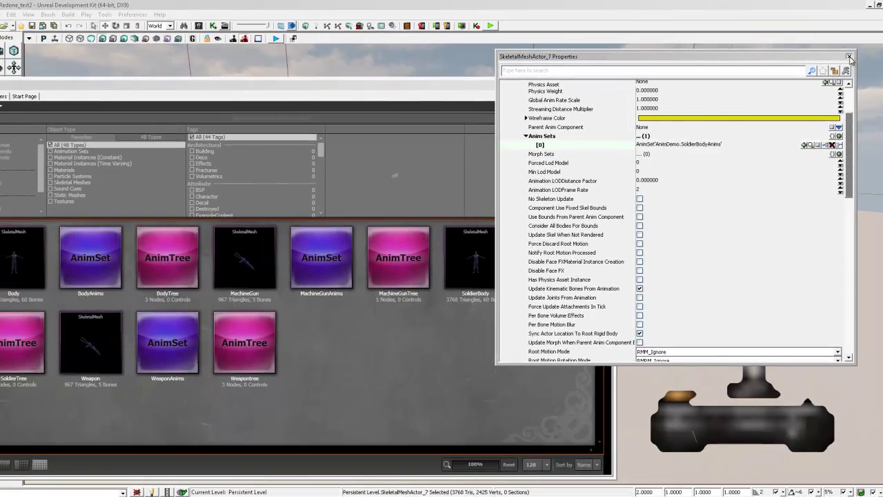
click(849, 56)
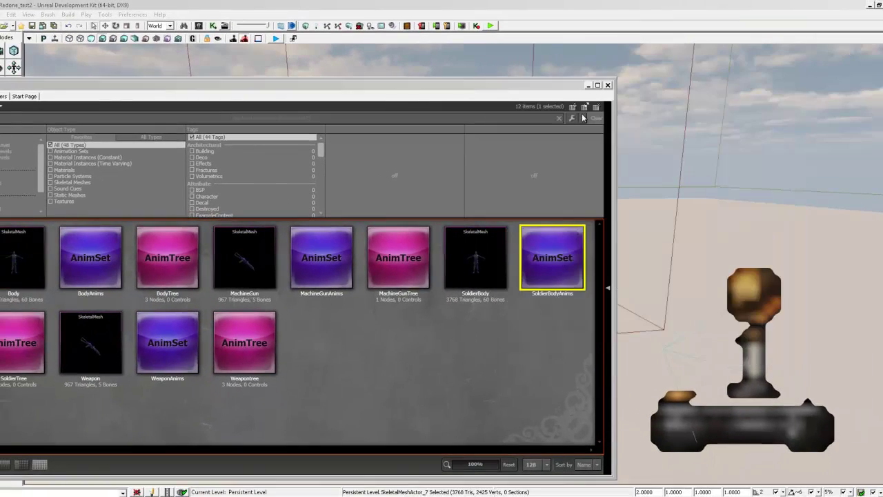
- Add the MachineGun skeletal mesh as an actor in the viewport at scale 2
drag(541, 86, 311, 78)
click(118, 250)
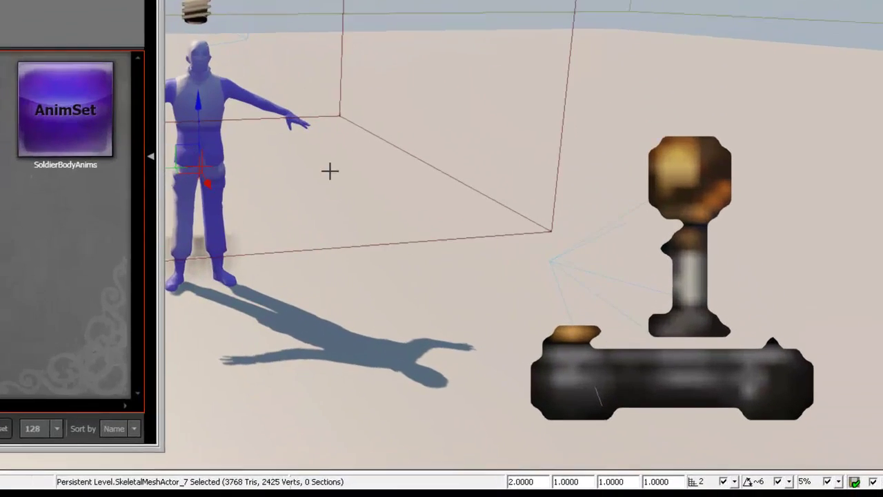
right_click(497, 352)
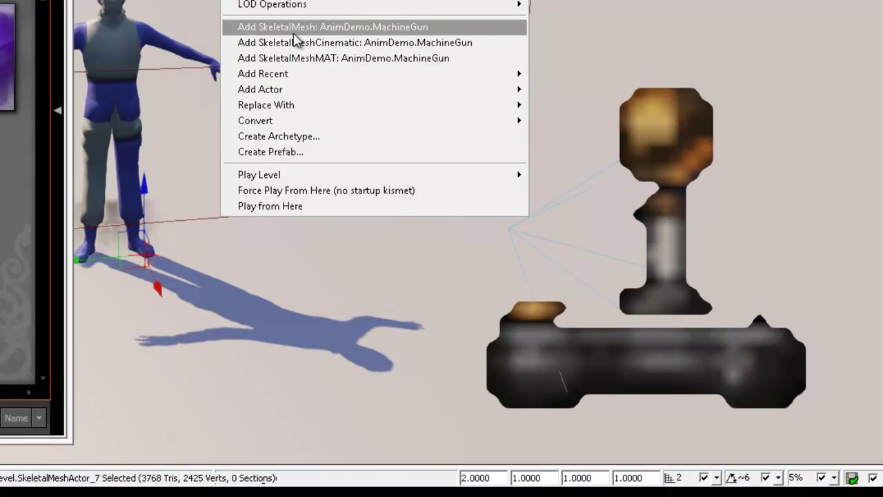
click(372, 28)
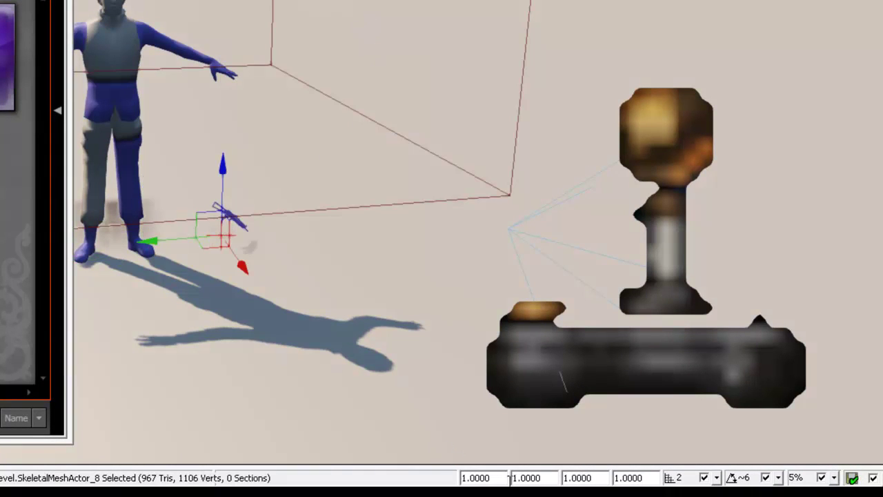
key(Return)
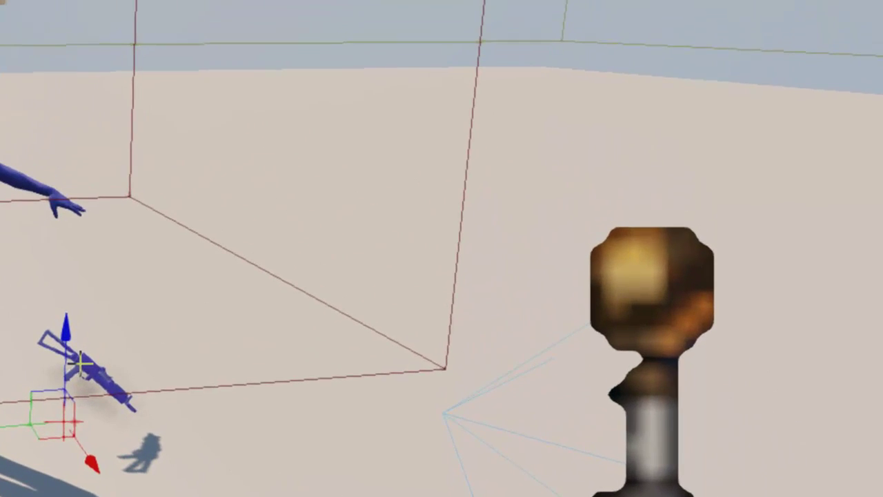
- Place the machine gun at Location 0,0,0 with Physics set to PHYS_Interpolating
key(F4)
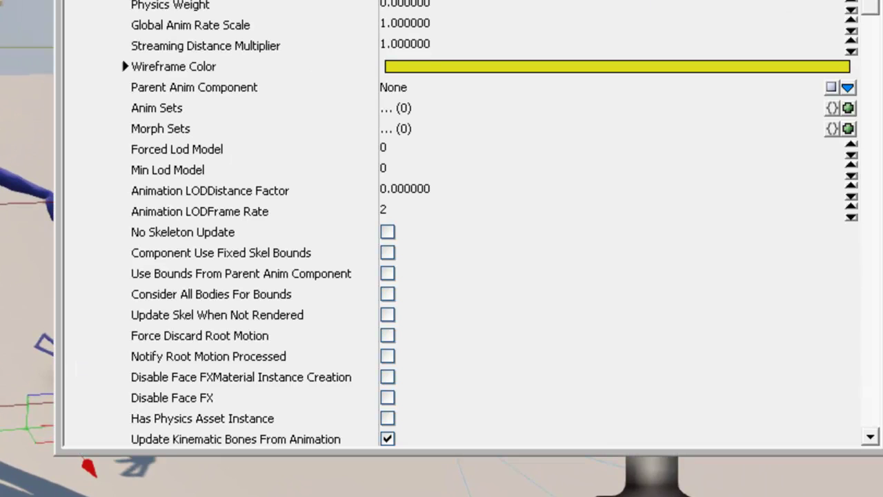
scroll(868, 167, down, 15)
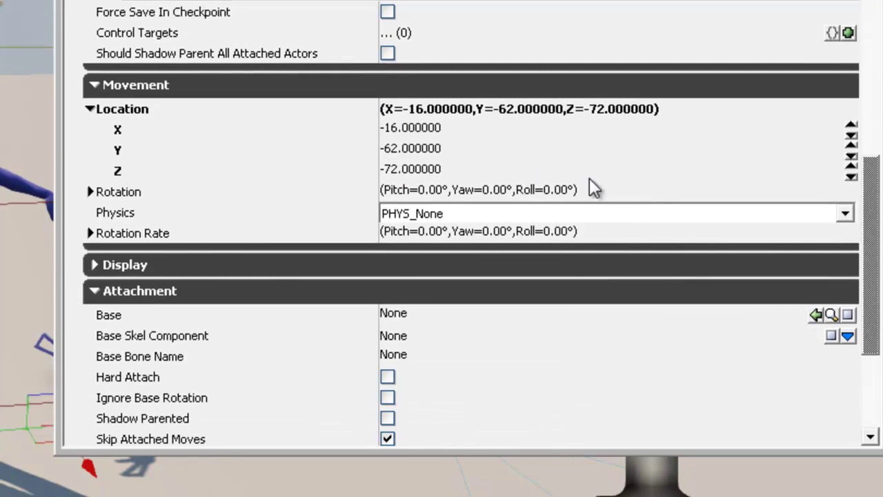
click(425, 126)
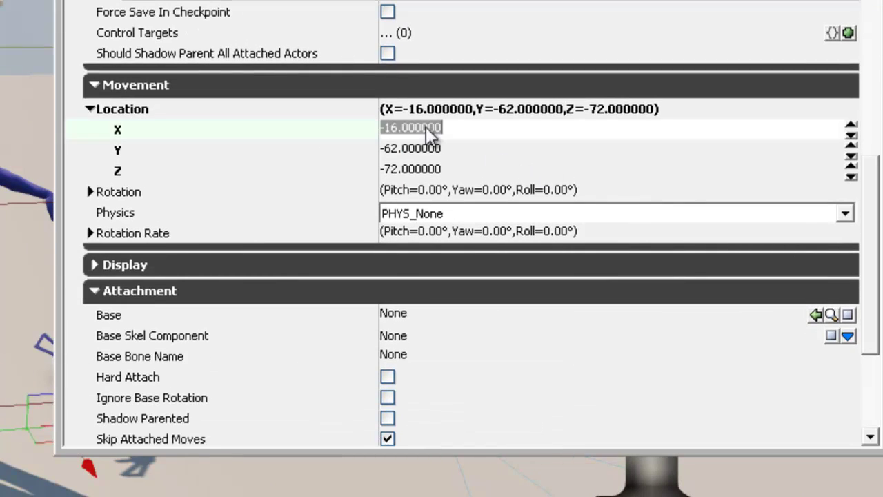
text(0)
click(425, 149)
text(0)
click(425, 167)
text(0)
click(437, 213)
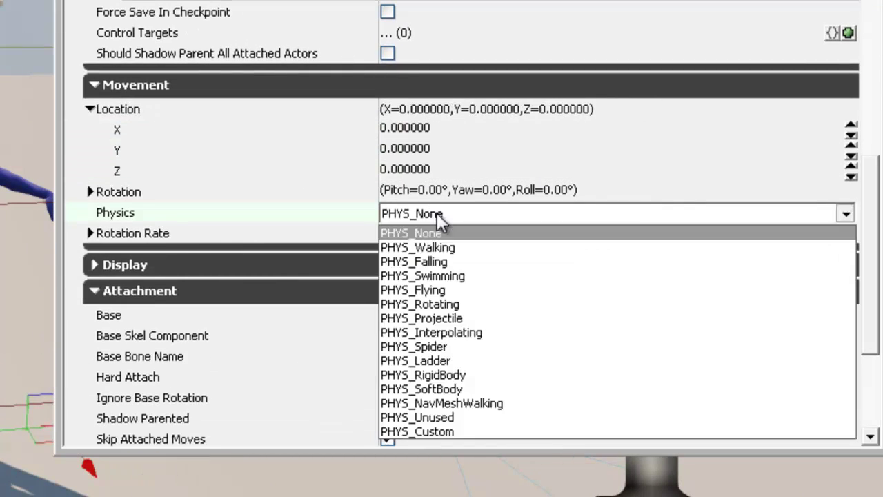
click(454, 331)
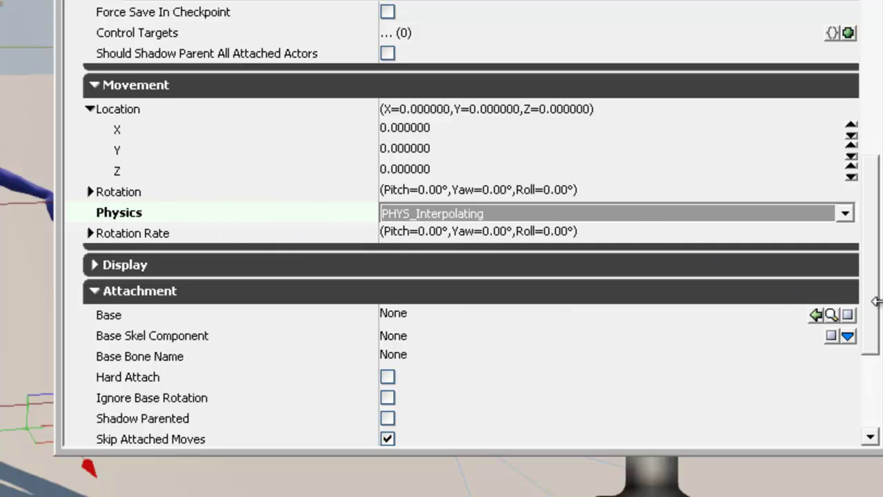
- Give the machine gun MachineGunTree as anim tree template and MachineGunAnims as its anim set
drag(875, 301, 869, 191)
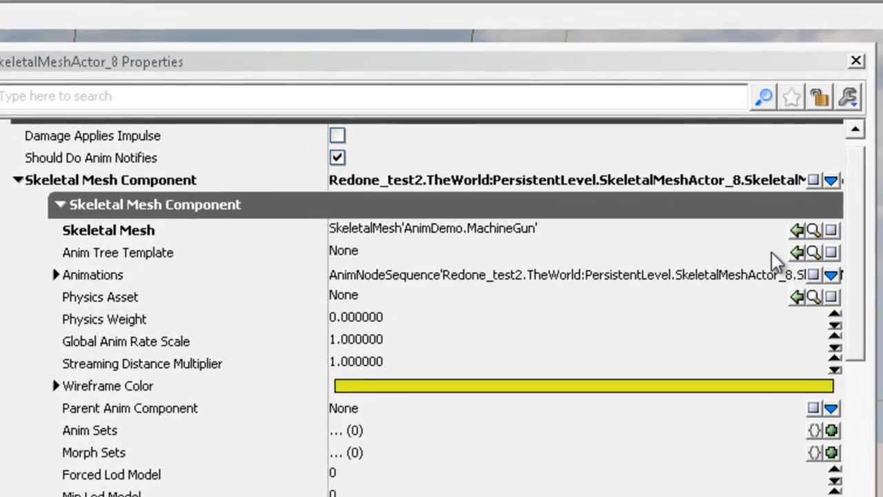
click(798, 253)
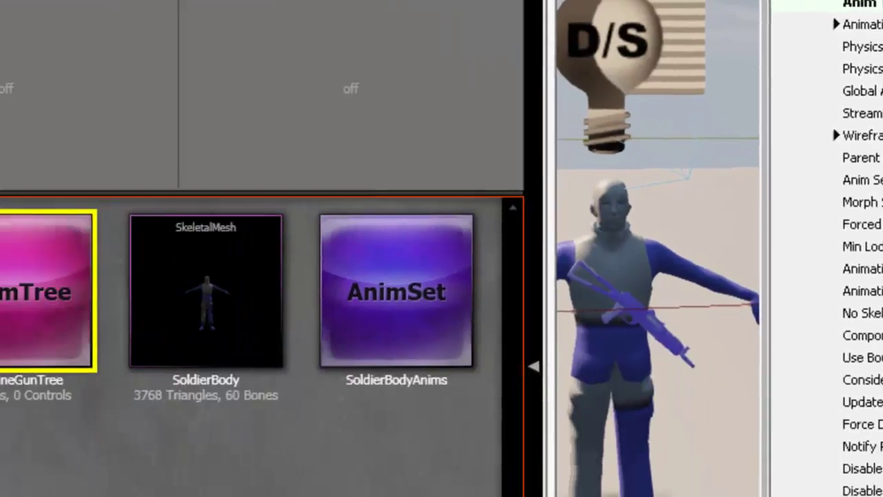
click(207, 237)
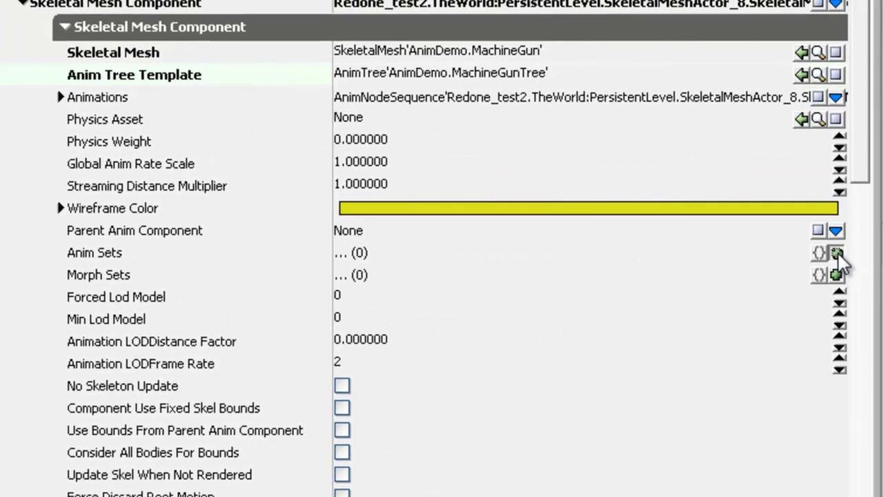
click(836, 253)
click(750, 276)
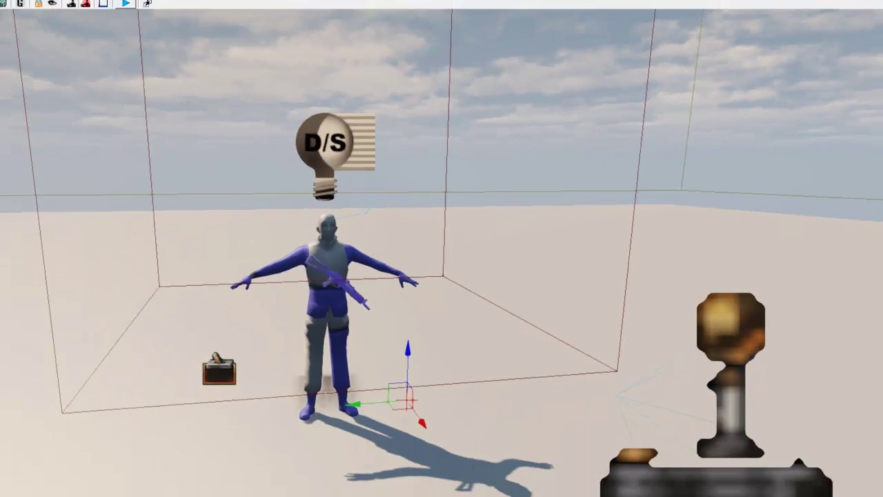
- Play-test the level in the editor, then bring the viewport closer to the soldier
click(127, 4)
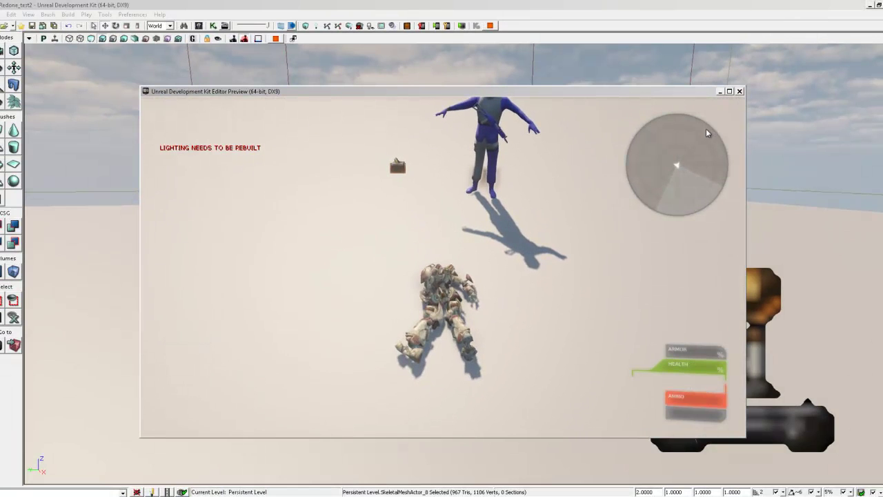
key(Escape)
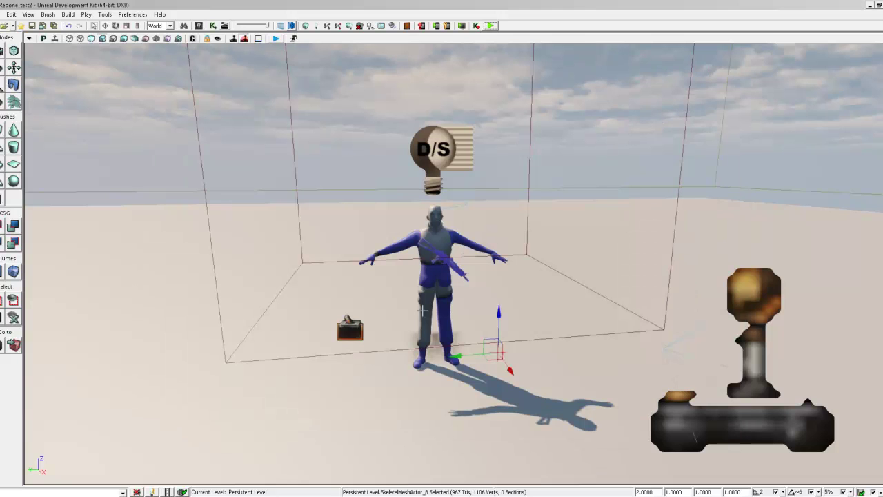
drag(423, 312, 324, 168)
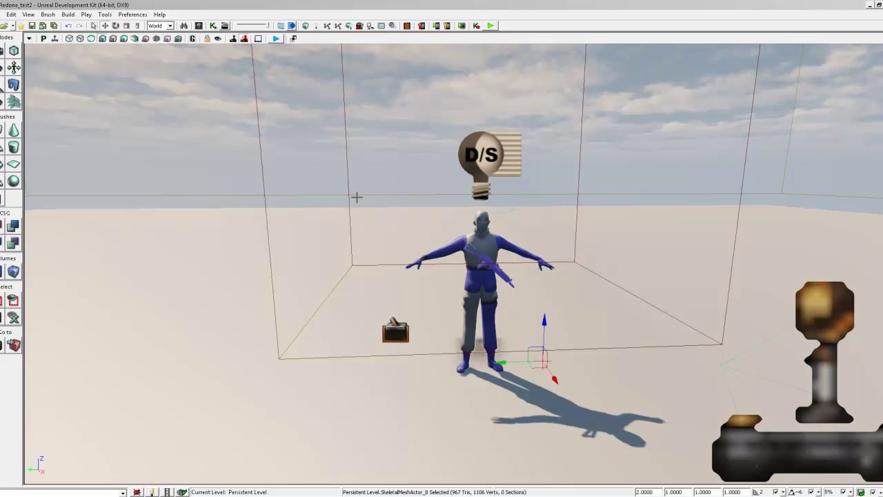
right_drag(472, 297, 435, 274)
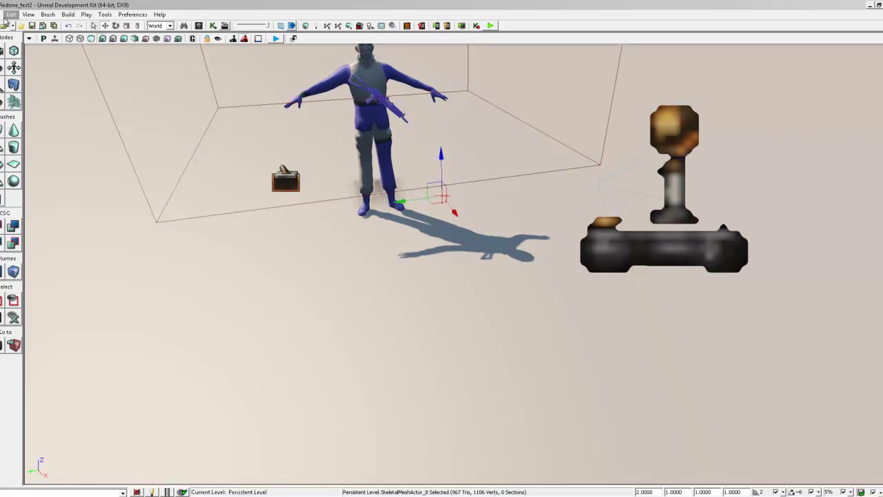
- Change the World Properties Kill Z from 0 to about -1000 and close the window
click(28, 13)
click(50, 55)
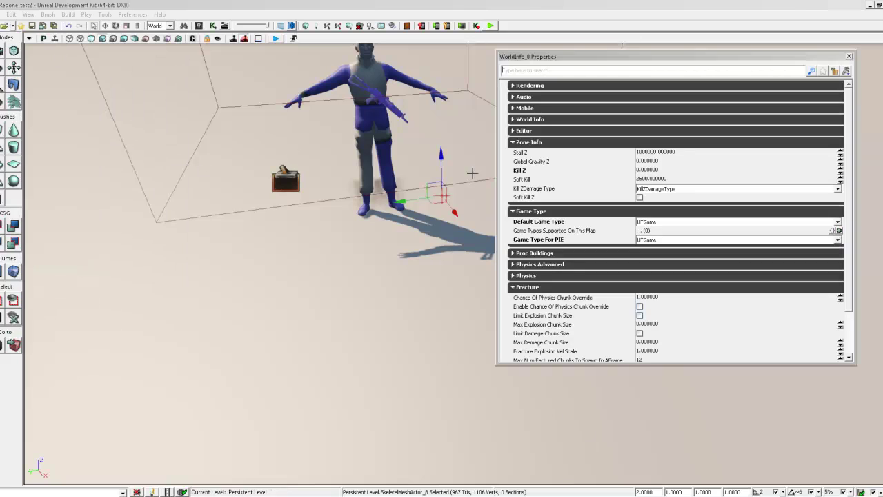
click(649, 171)
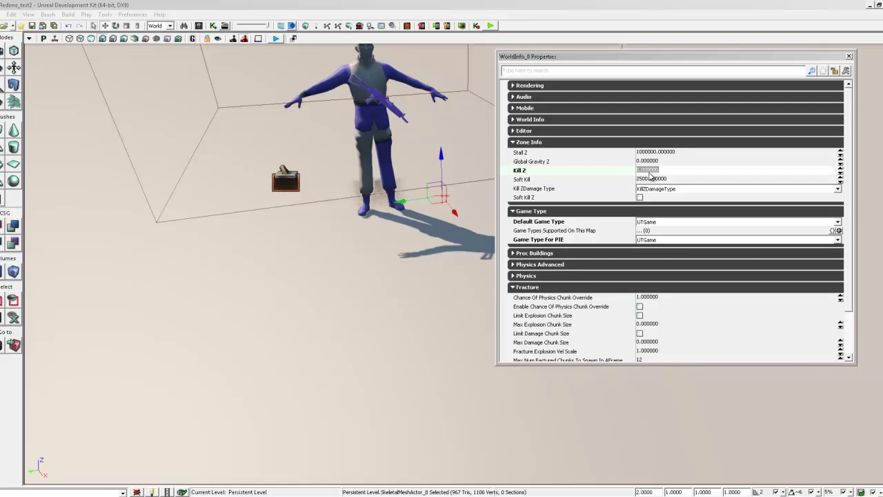
key(BackSpace)
key(Return)
click(850, 56)
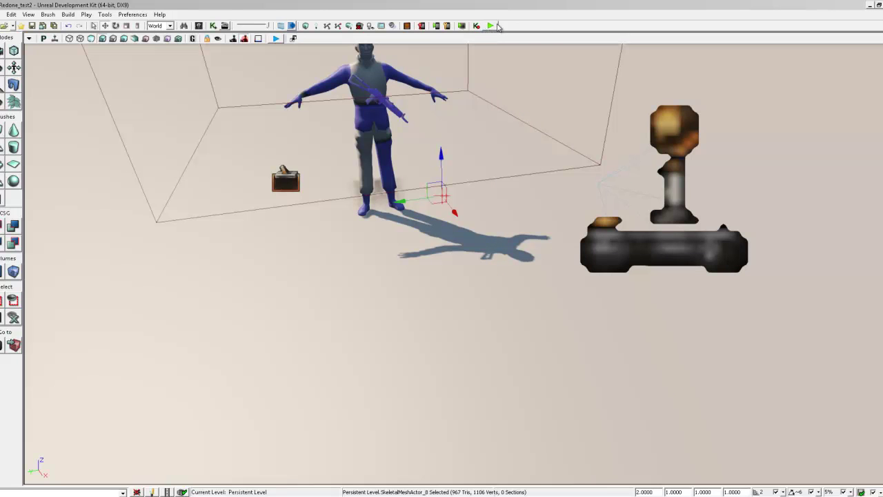
- Play-test the level and look at the soldier holding the machine gun
click(496, 26)
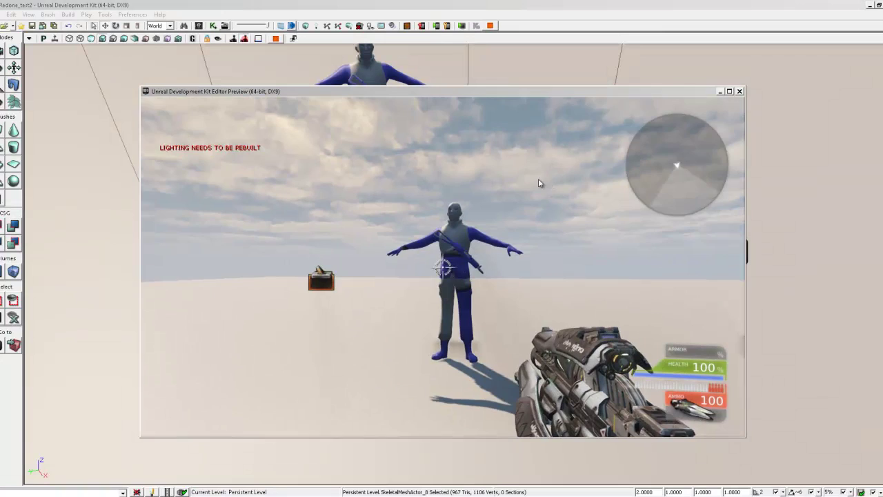
click(537, 187)
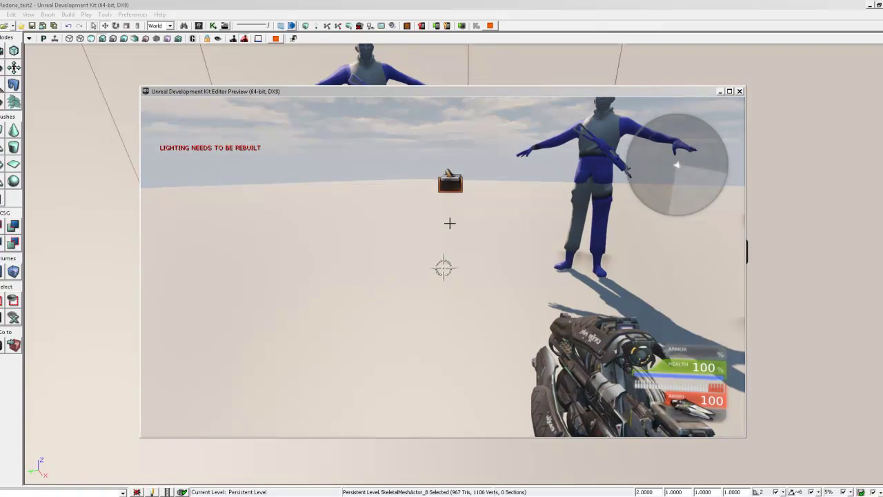
key(Escape)
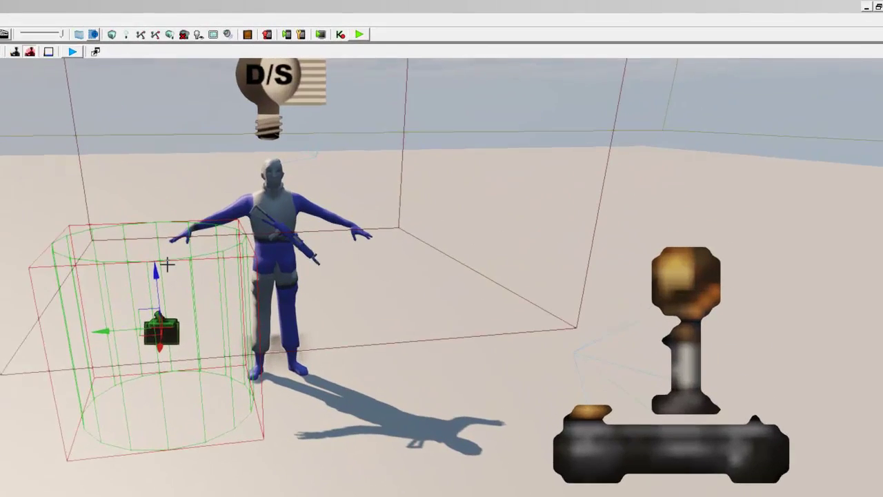
- Move Trigger_0 slightly lower and check its properties
mouse_move(89, 383)
mouse_down()
mouse_move(79, 418)
mouse_move(75, 390)
mouse_up()
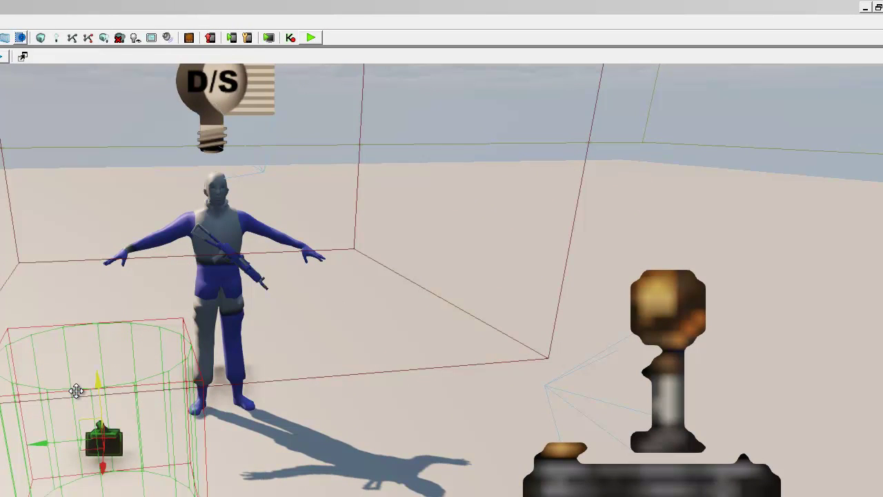
double_click(104, 440)
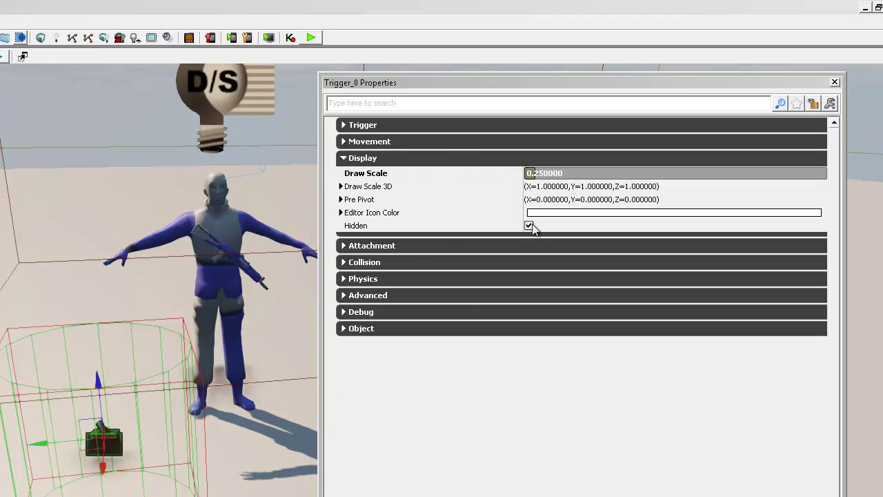
click(834, 82)
mouse_move(263, 311)
mouse_down()
mouse_move(252, 316)
mouse_move(266, 312)
mouse_up()
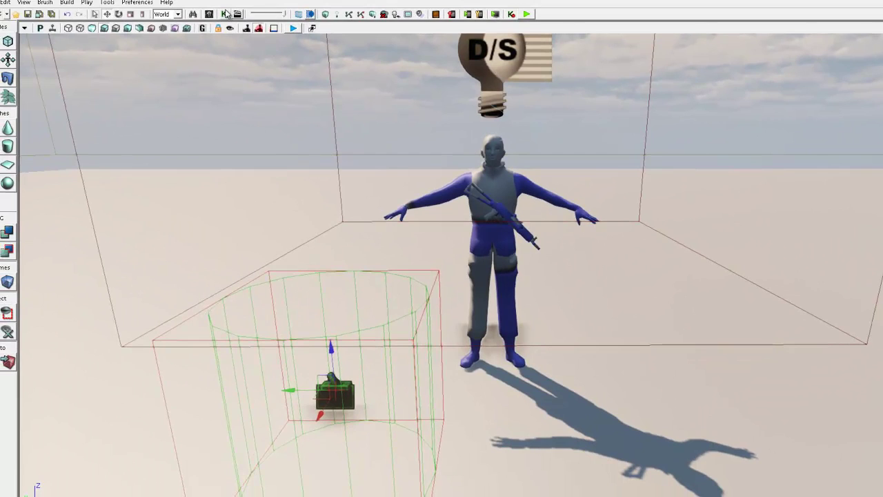
- In Kismet, add a Touch event node for Trigger_0
click(225, 14)
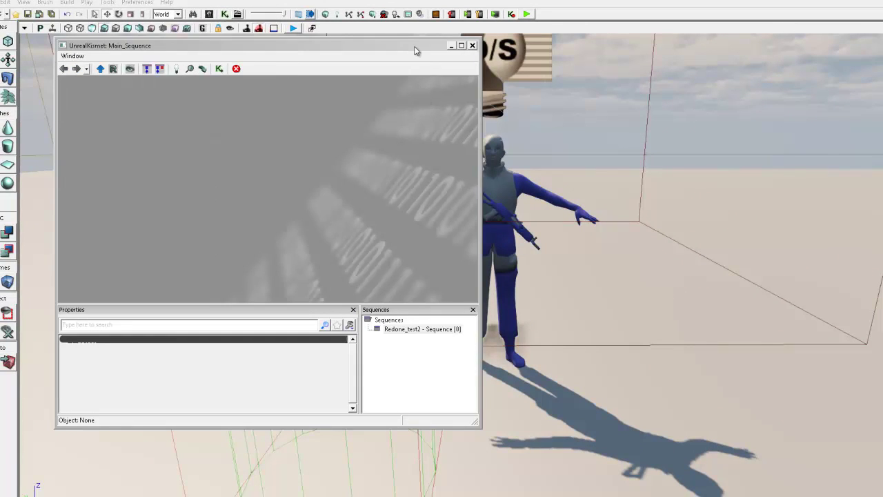
drag(415, 51, 379, 31)
right_click(145, 124)
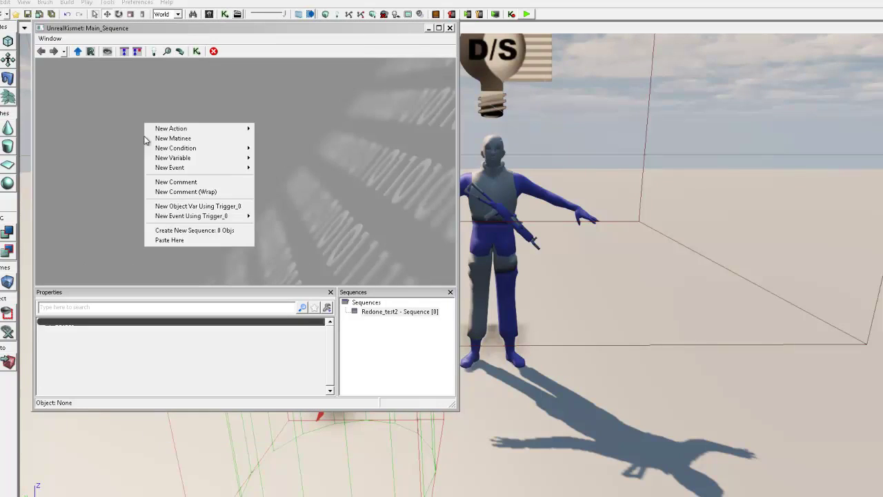
mouse_move(207, 216)
click(278, 217)
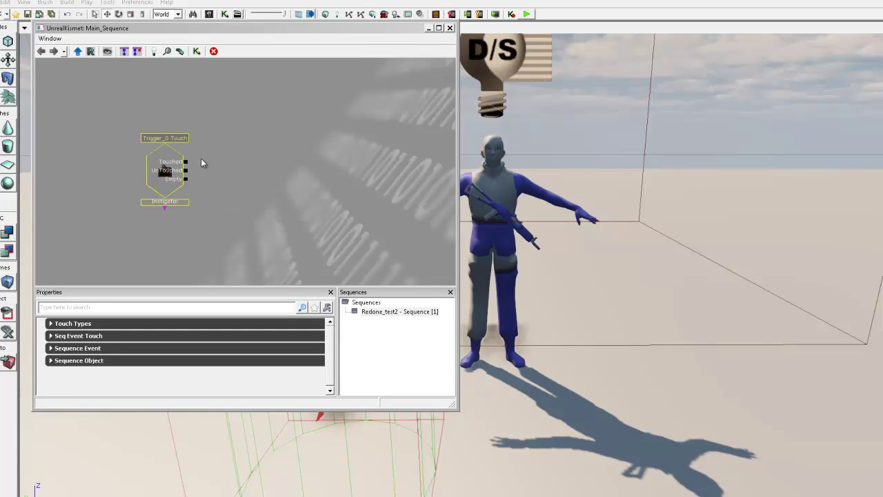
ctrl+drag(167, 165, 114, 166)
- Add a new Matinee node and wire the Touched output to its Play input
right_click(194, 102)
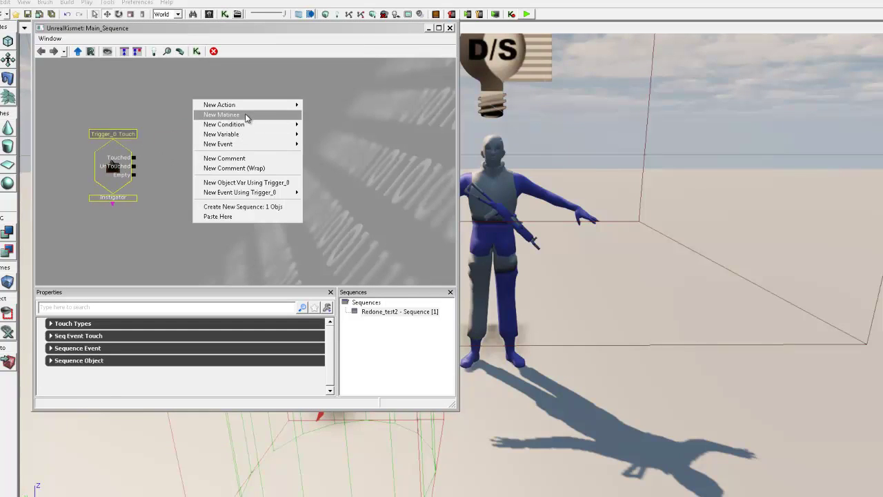
click(221, 115)
drag(189, 125, 135, 158)
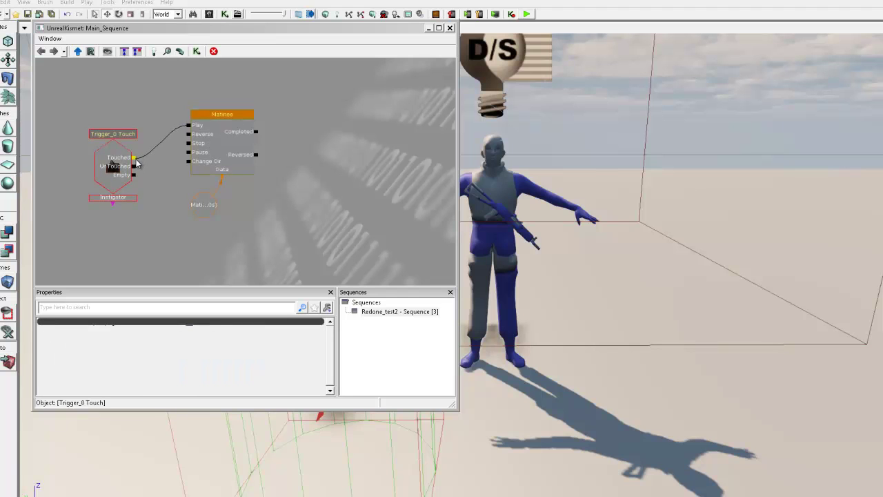
click(199, 114)
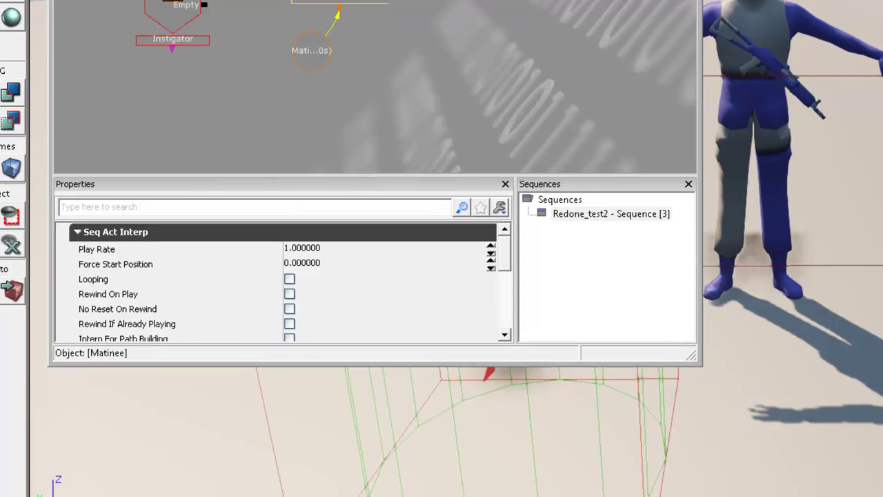
- With the soldier selected, add a new skeletal mesh group named 'Body' in Matinee
double_click(311, 50)
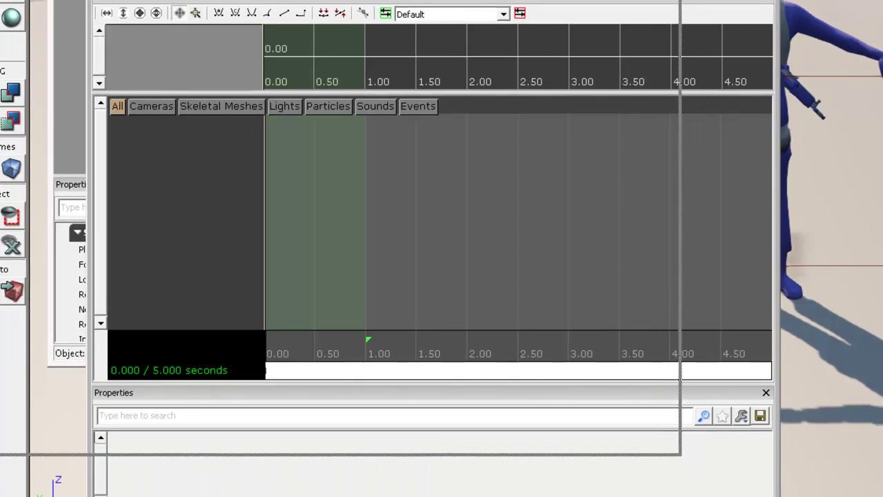
drag(386, 0, 386, 0)
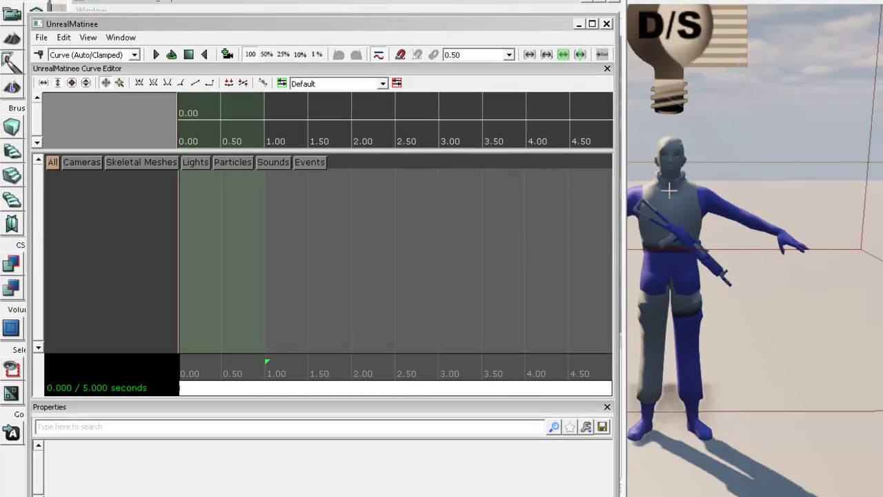
click(670, 195)
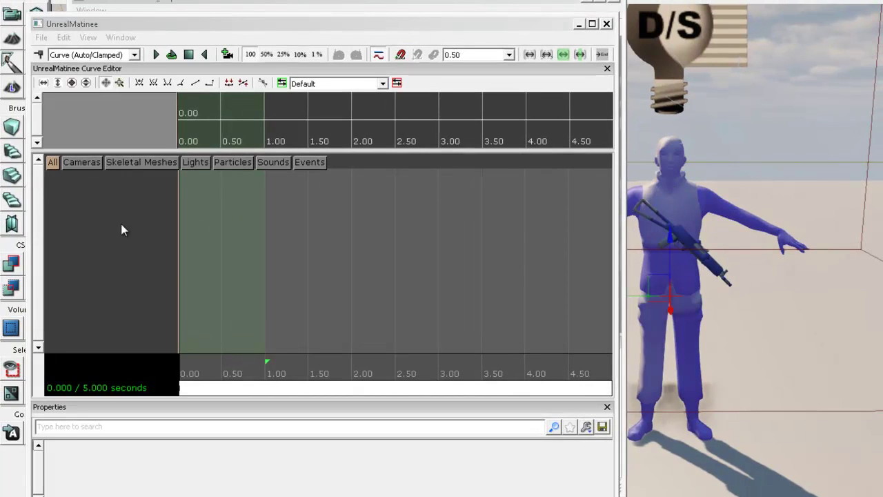
right_click(116, 190)
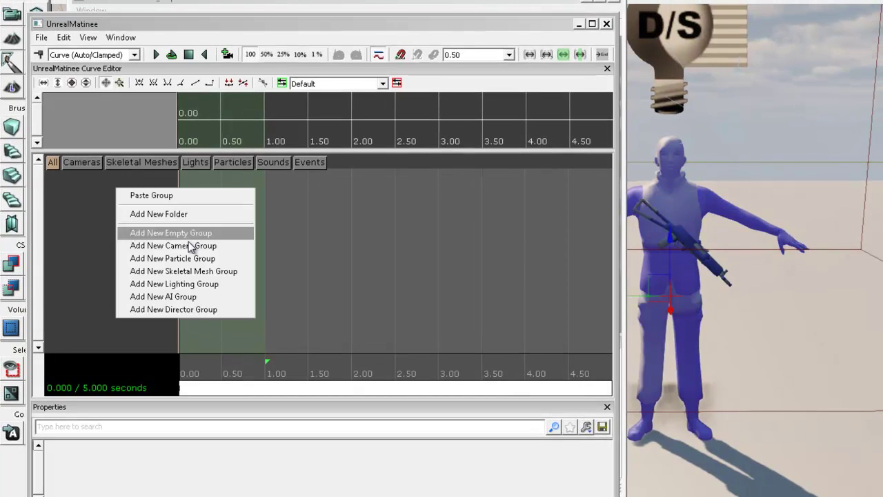
click(226, 273)
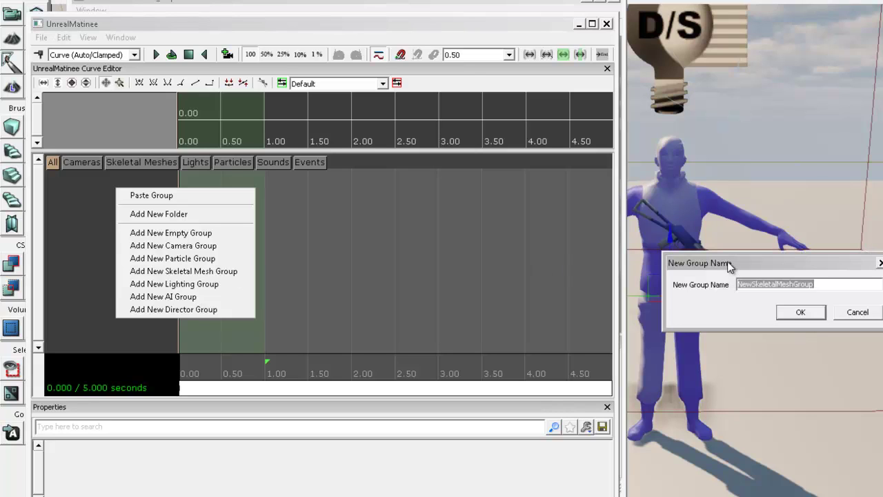
text(Body)
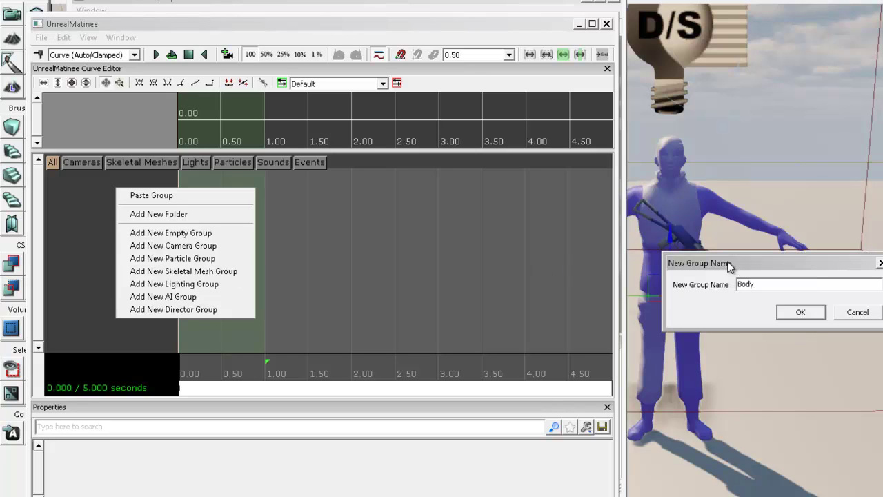
click(795, 315)
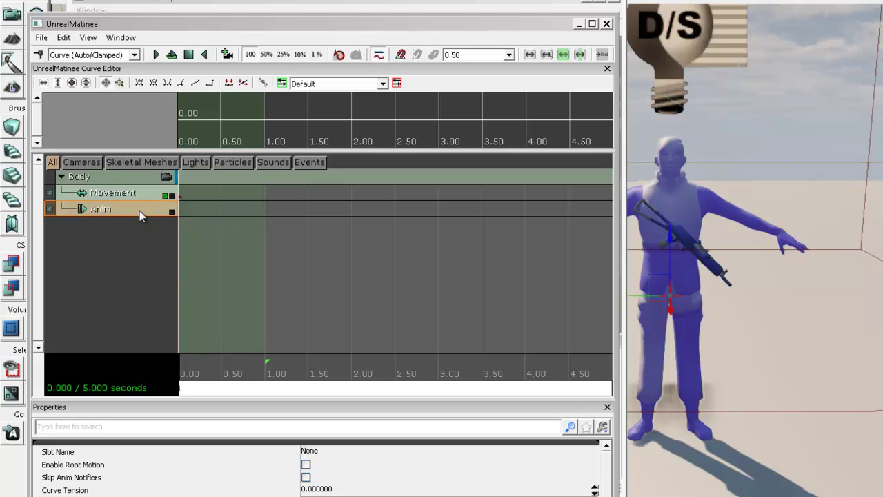
- Add SoldierBodyAnims to the Body group's Group Anim Sets
click(84, 177)
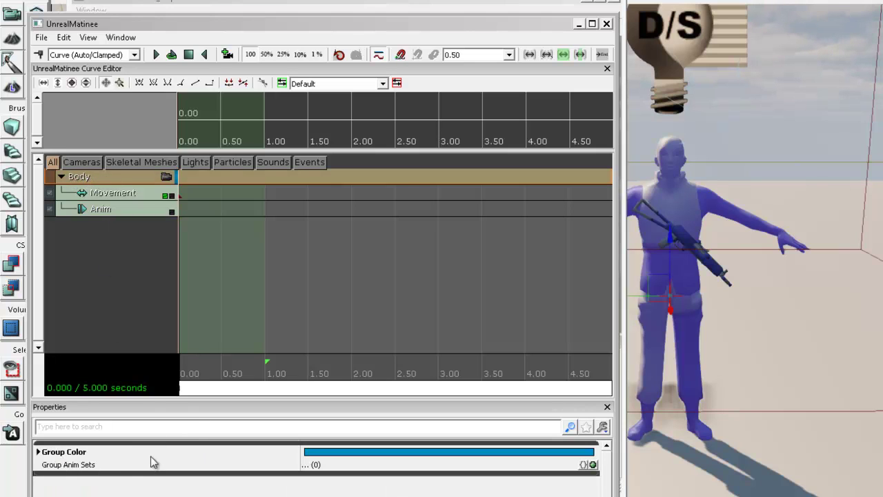
drag(490, 29, 482, 130)
drag(329, 140, 487, 85)
key(ctrl+shift+f)
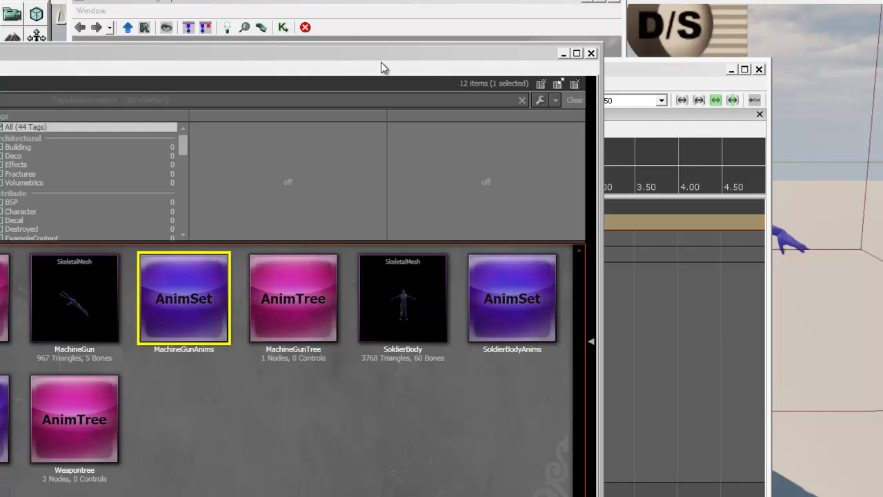
click(512, 320)
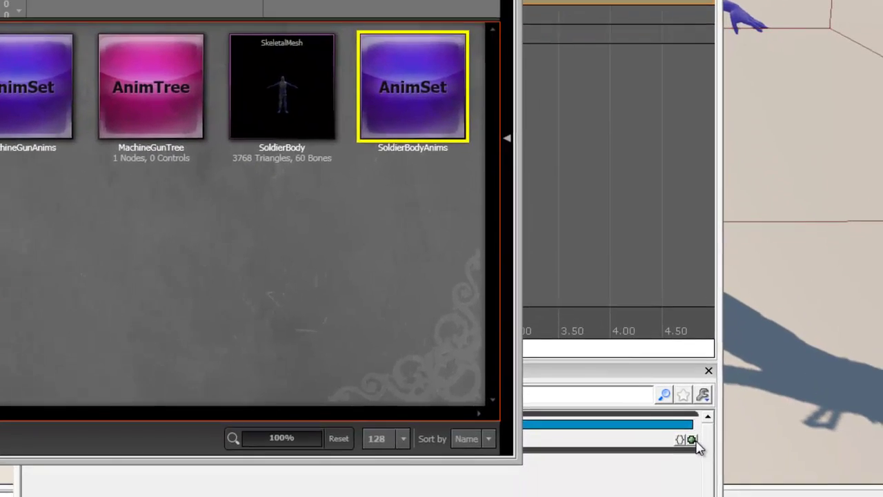
click(692, 443)
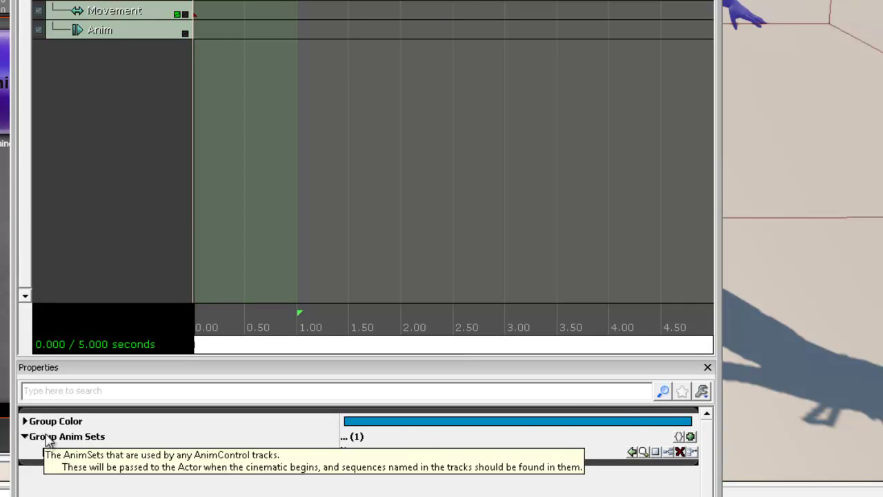
click(631, 451)
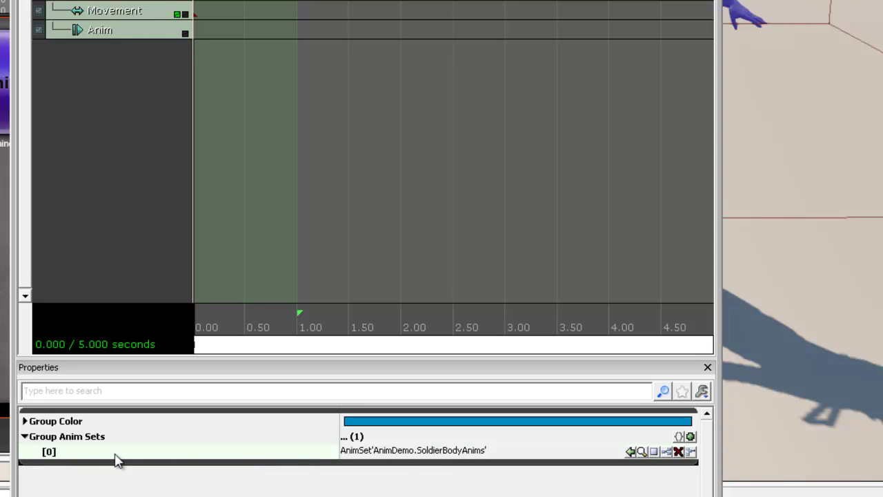
- Set the Anim track's Slot Name to 'SlotSoldier' and key the SoldierBody animation at 0.00
click(163, 28)
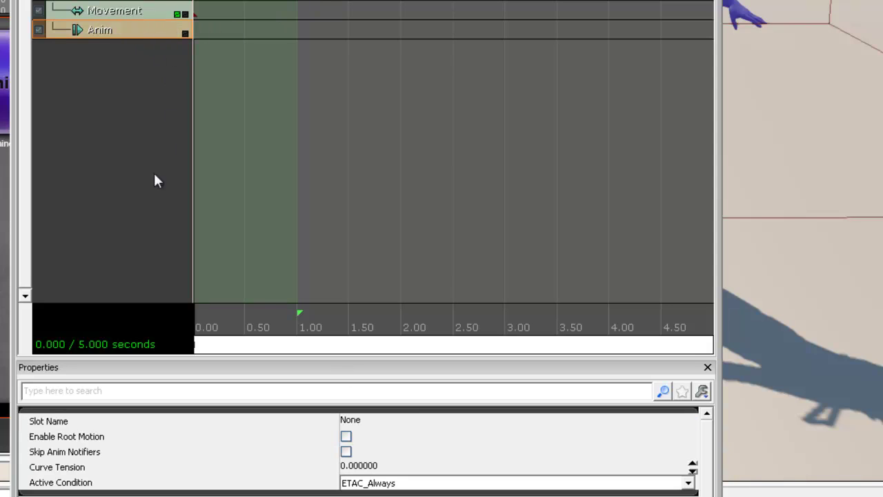
click(368, 424)
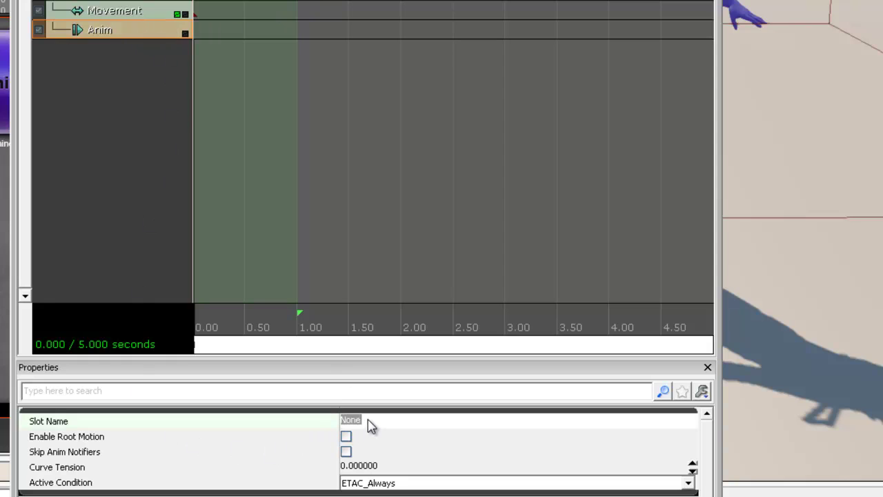
text(SlotSoldier)
key(Return)
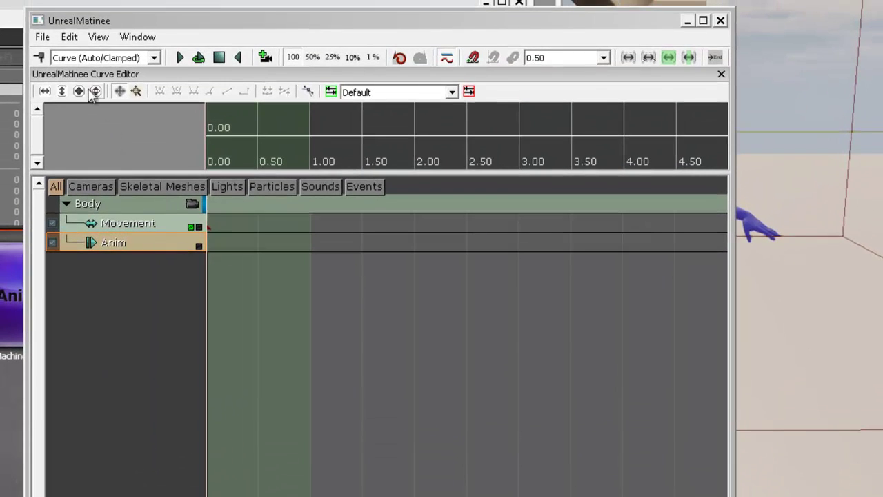
click(40, 58)
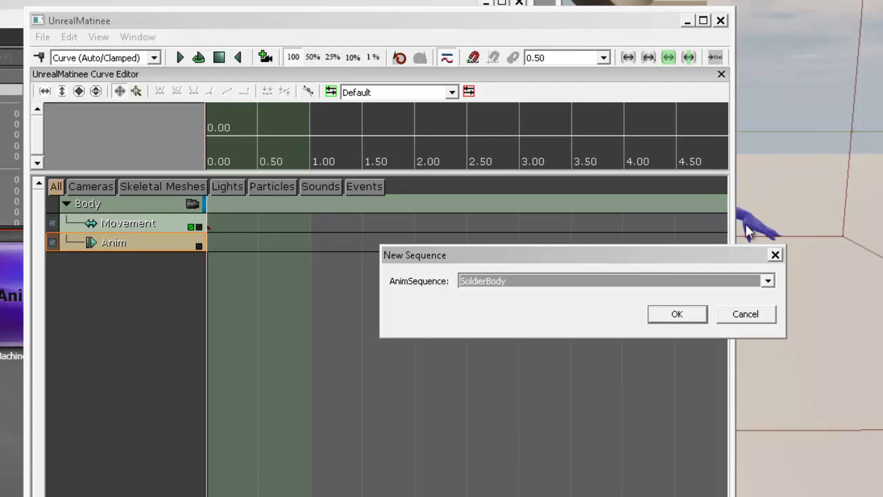
click(677, 314)
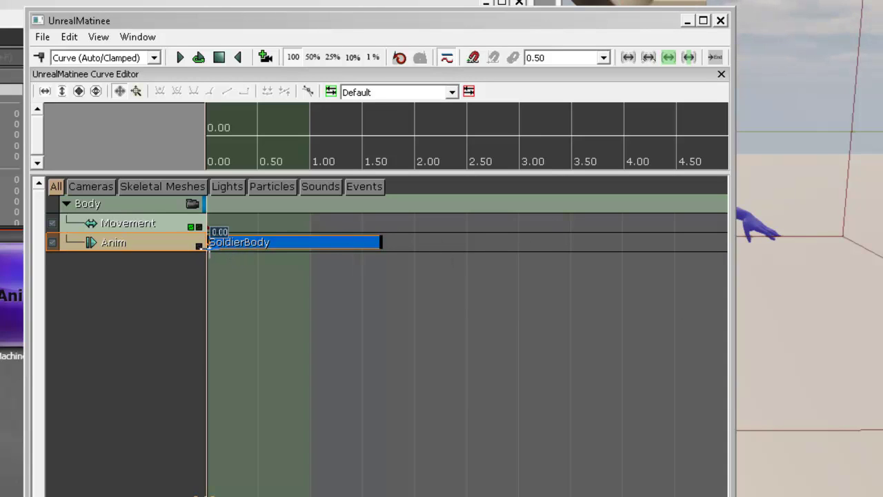
- Set the SoldierBody animation key to loop
right_click(208, 246)
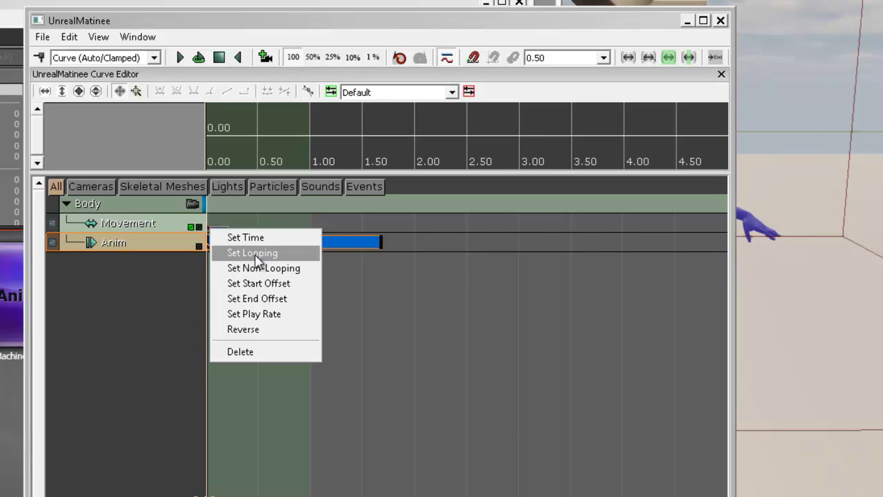
click(216, 251)
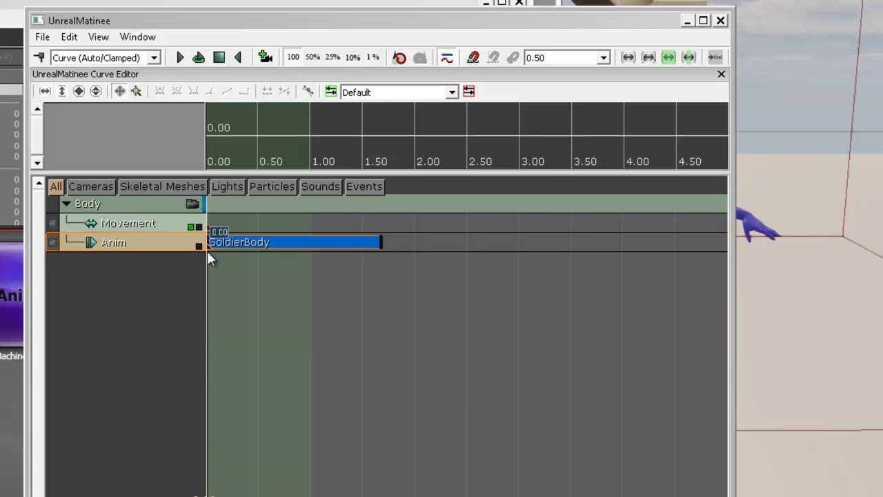
right_click(207, 246)
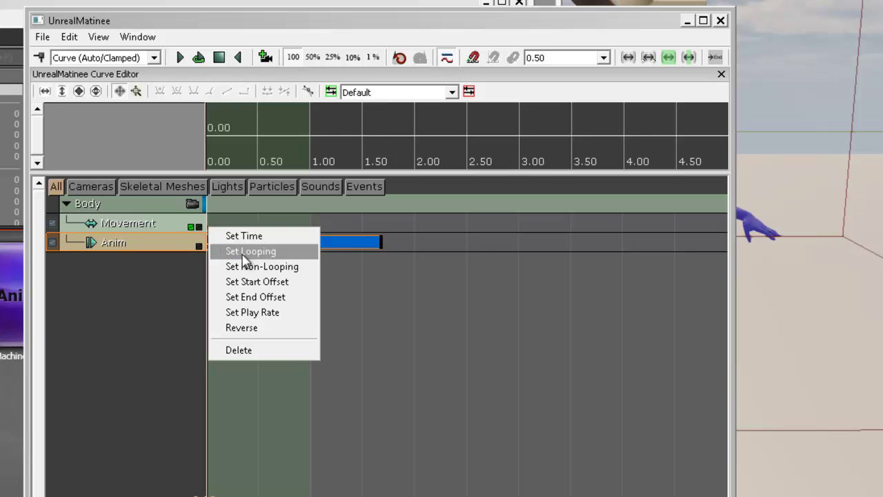
click(243, 253)
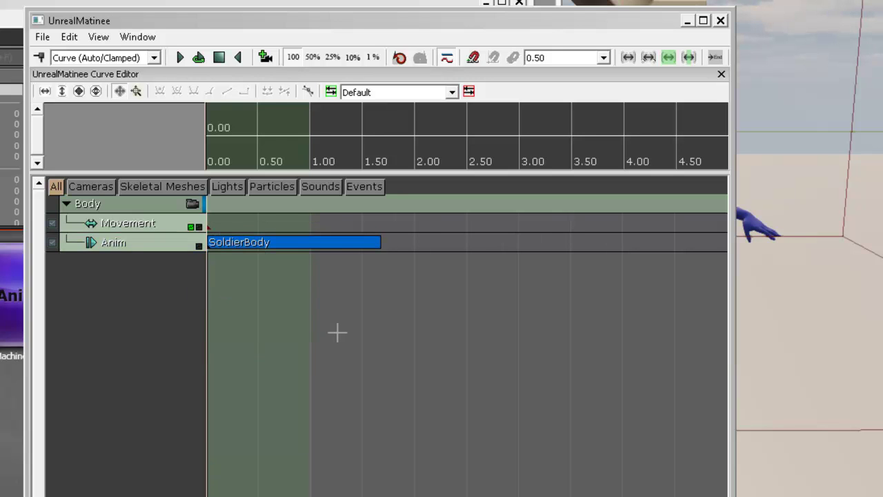
scroll(337, 331, down, 3)
scroll(353, 329, up, 2)
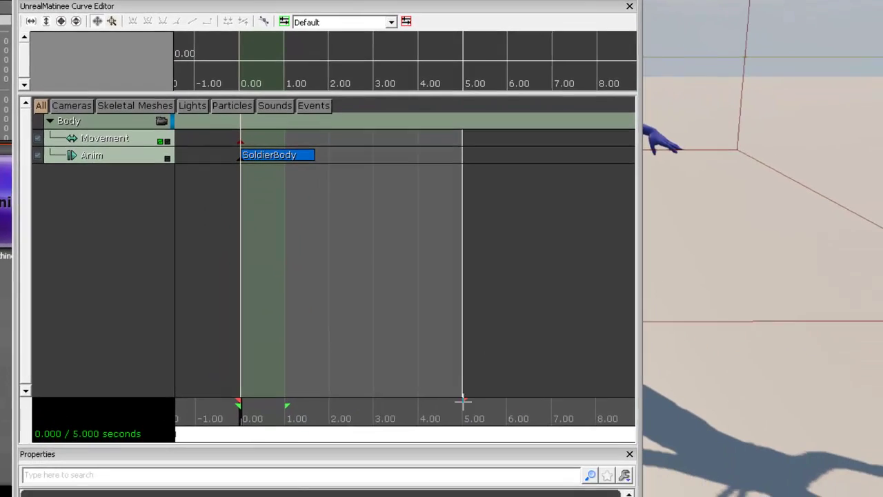
- Move the sequence end marker to the longest track endpoint, shortening it to 1.667 s
click(463, 400)
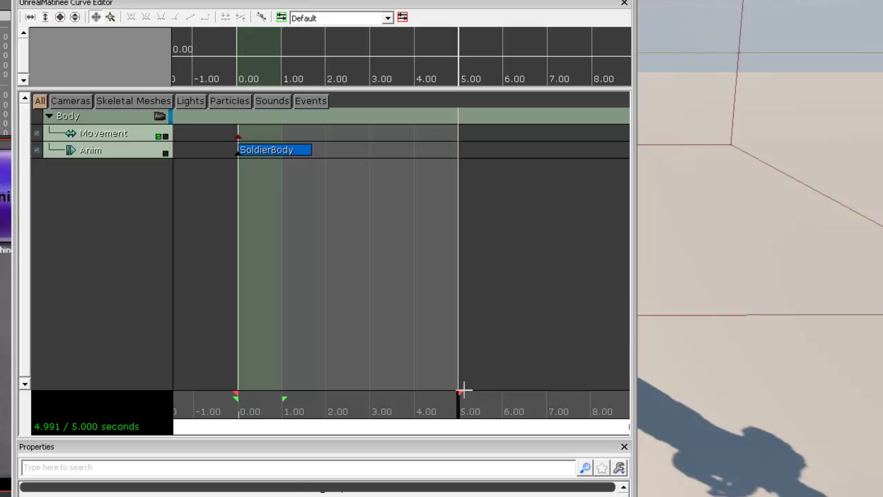
right_click(461, 392)
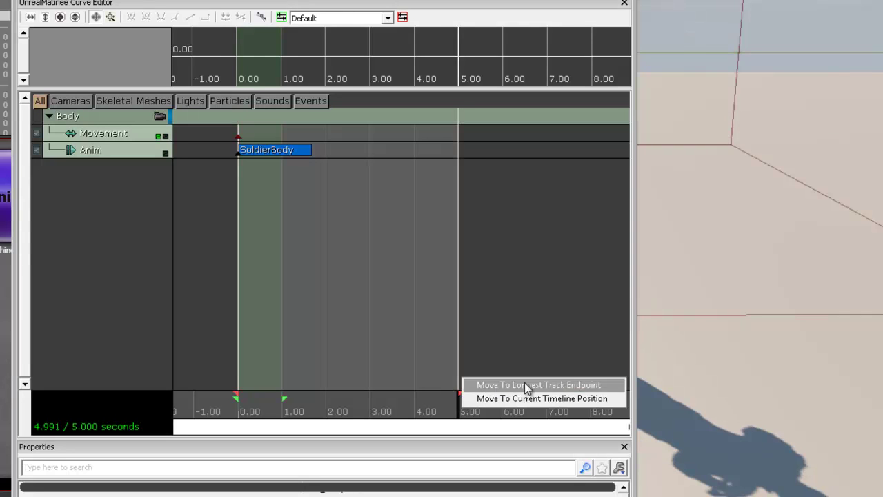
click(547, 386)
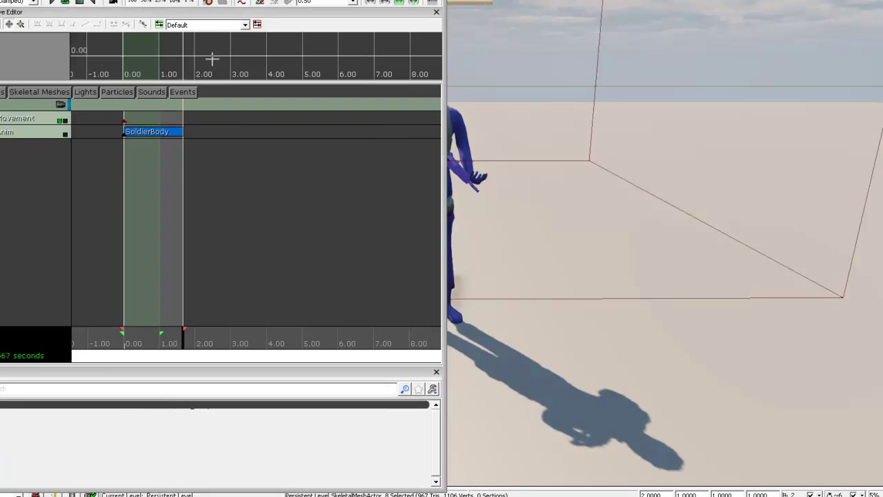
- Add a new skeletal mesh group to the Matinee named Gun
right_click(3, 182)
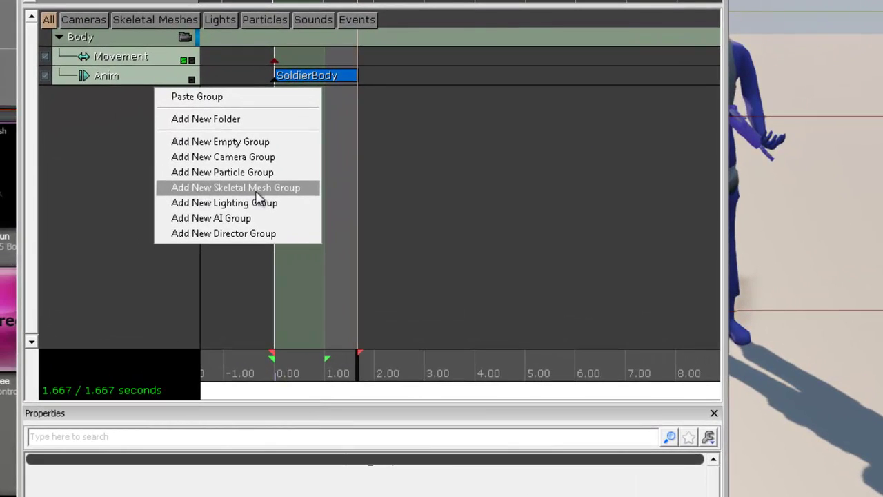
click(232, 193)
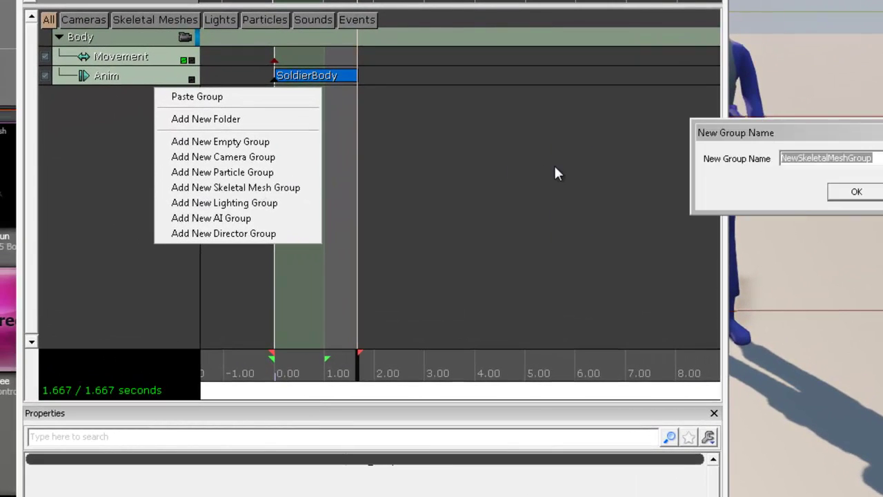
text(Gun)
key(Return)
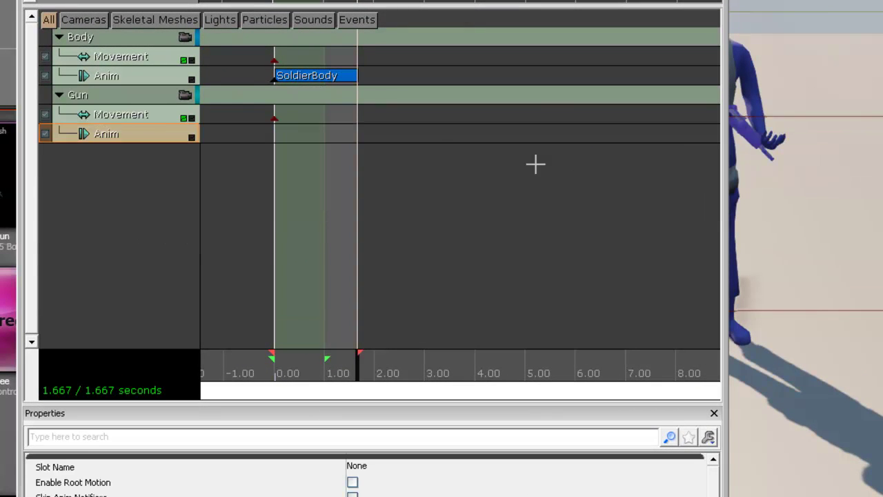
- Add a Group Anim Sets entry to the Gun group and assign MachineGunAnims from the Content Browser
click(120, 95)
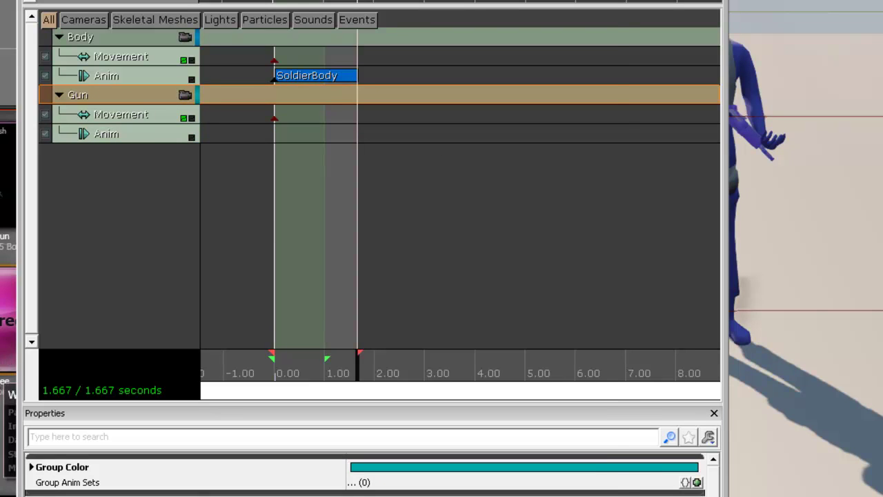
click(10, 362)
click(138, 173)
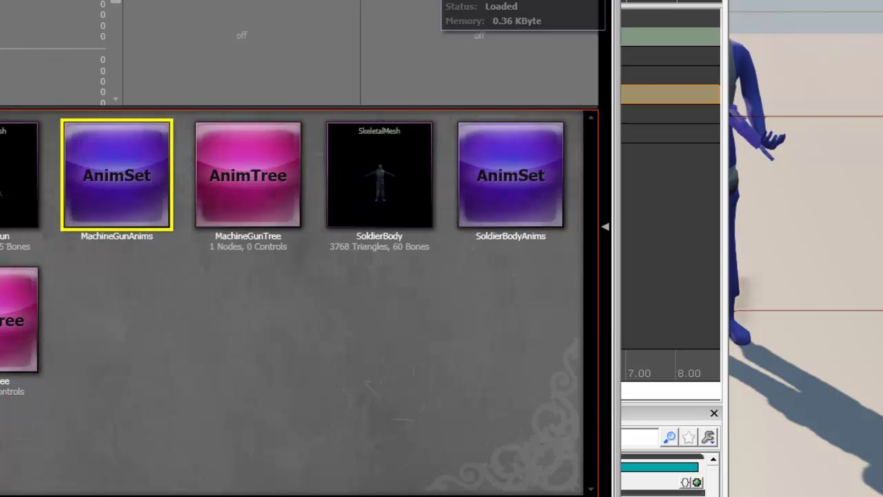
click(483, 42)
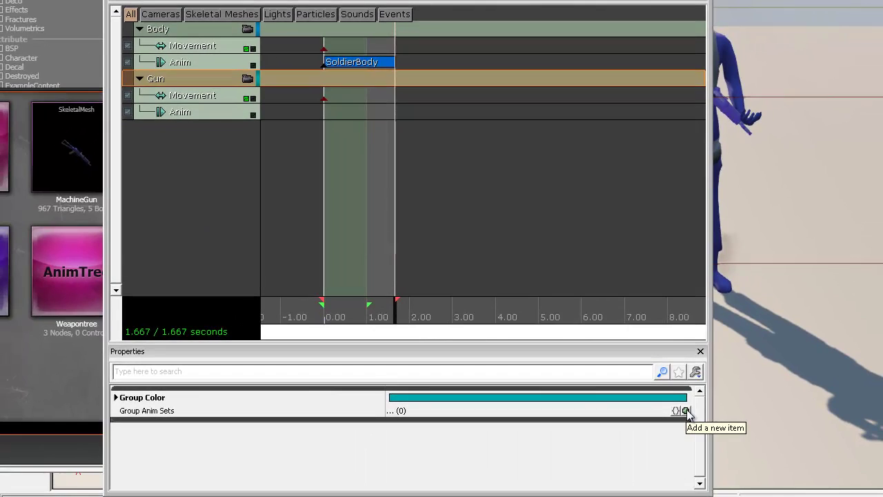
click(697, 482)
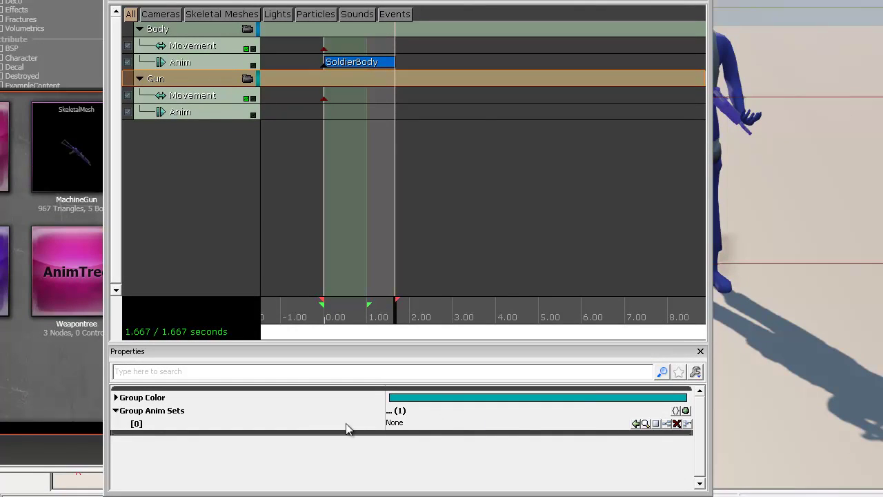
click(636, 422)
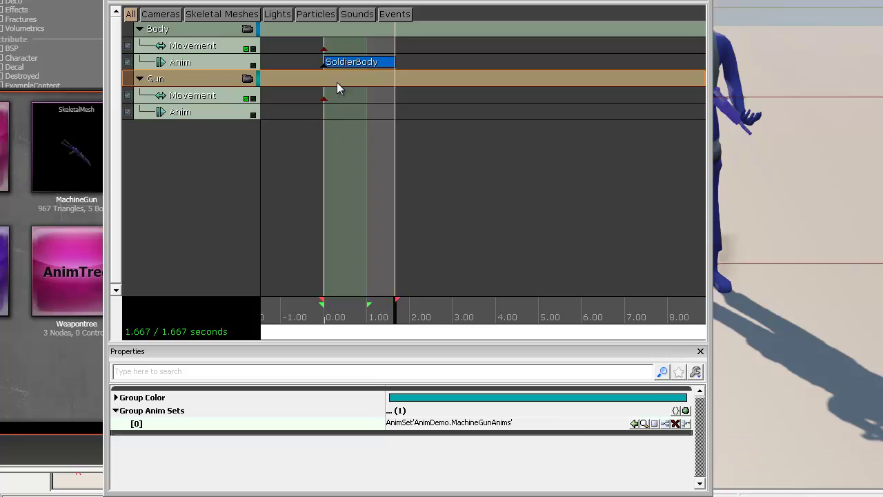
- Set the Gun Anim track's slot name to SlotMachine, checking it against the MachineGunTree anim tree
click(211, 115)
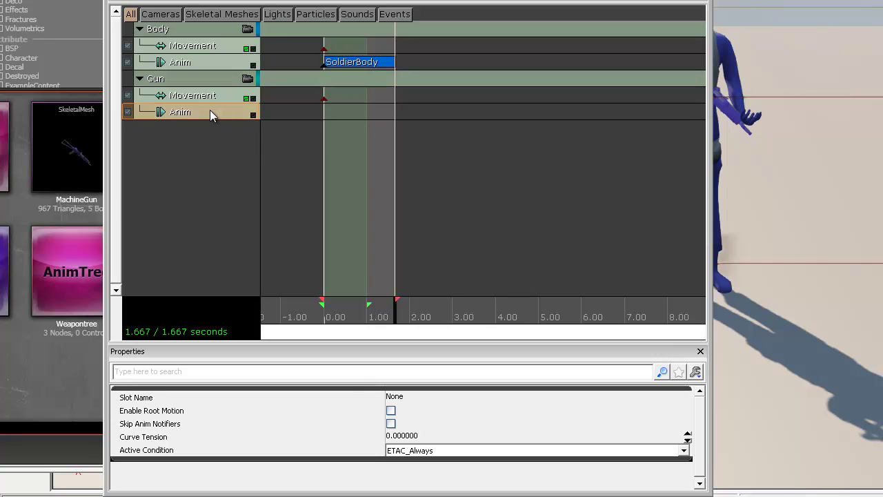
click(391, 397)
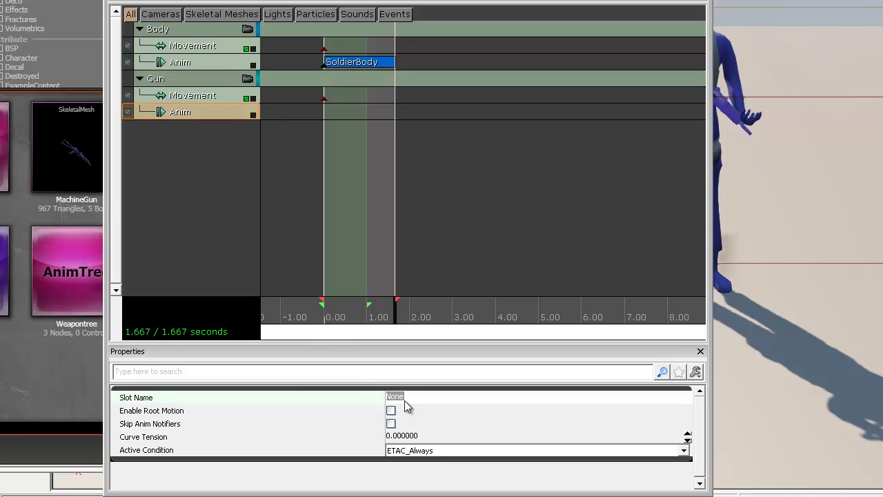
text(SlotMachi)
key(Return)
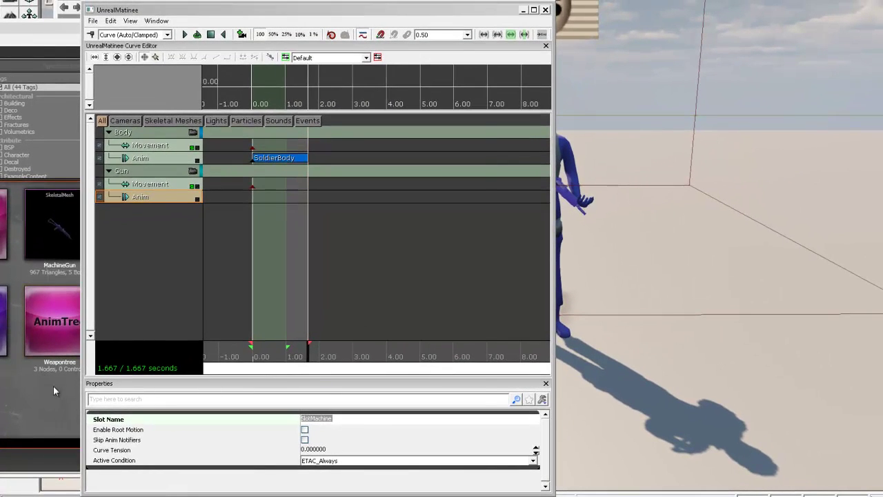
click(53, 386)
click(239, 242)
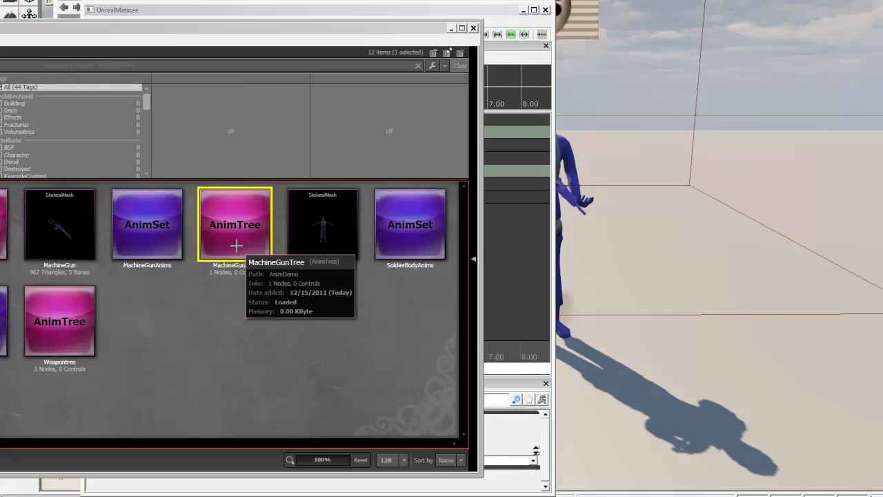
click(504, 399)
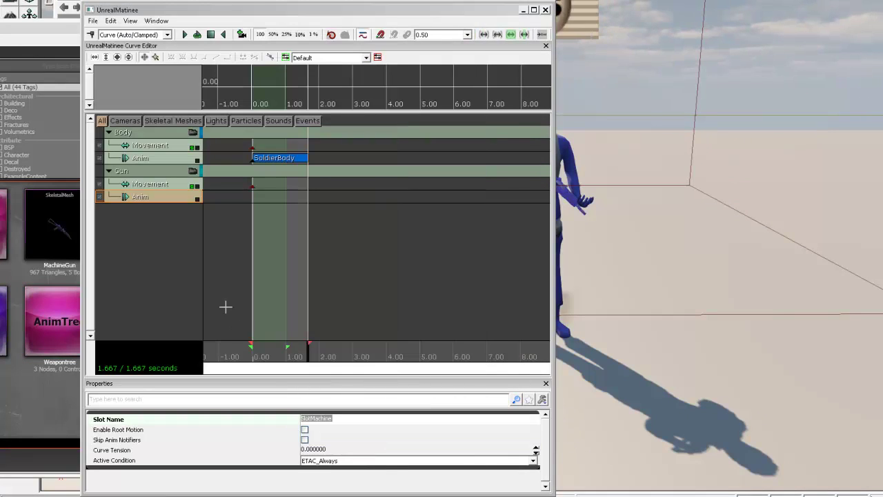
- Add a MachineGun animation key to the Gun Anim track
click(167, 200)
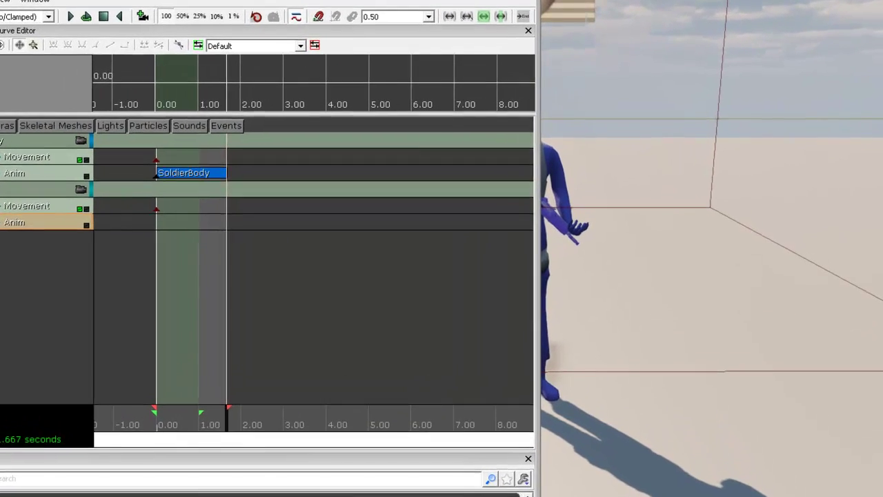
key(Return)
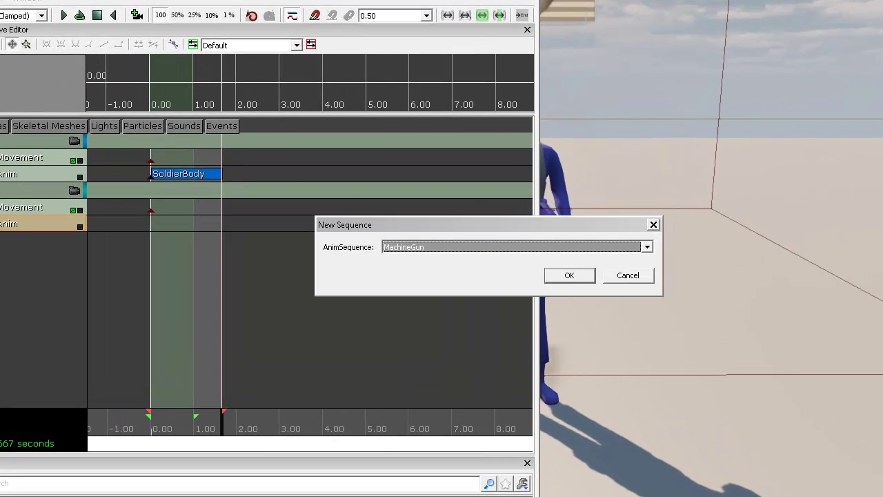
click(399, 253)
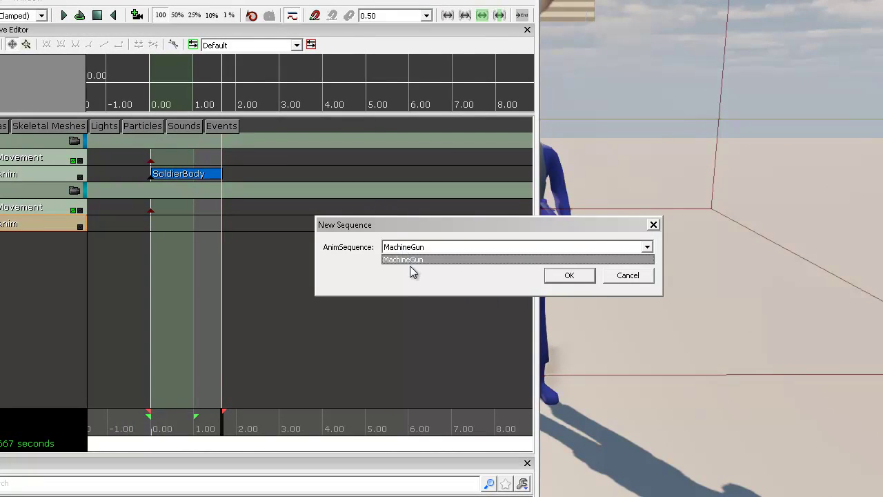
click(407, 259)
click(569, 275)
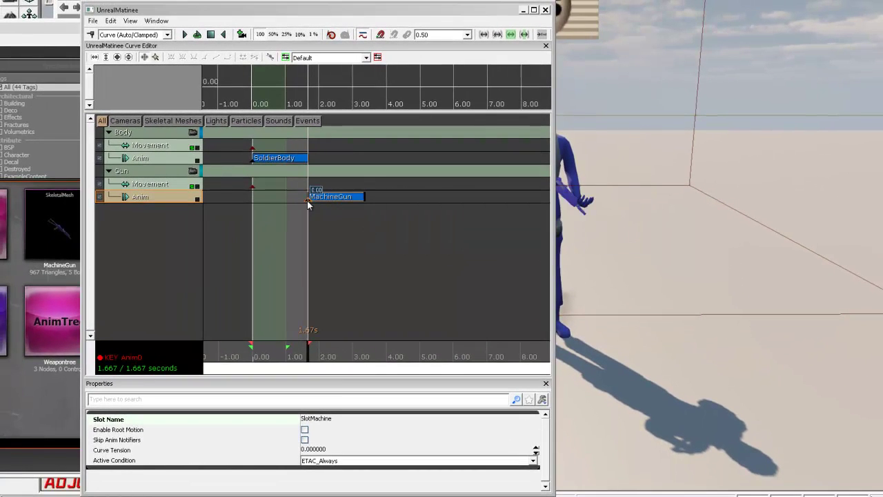
- Move the MachineGun key's time to 0 seconds
right_click(309, 201)
click(337, 194)
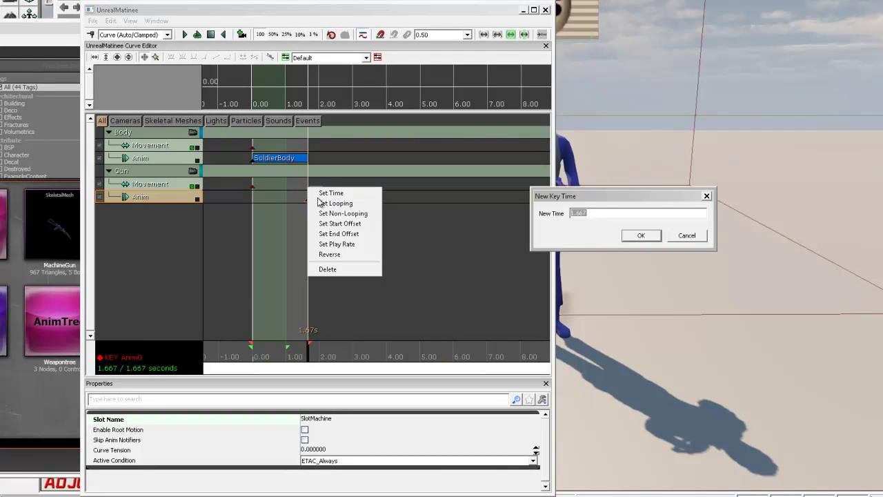
text(0)
key(Return)
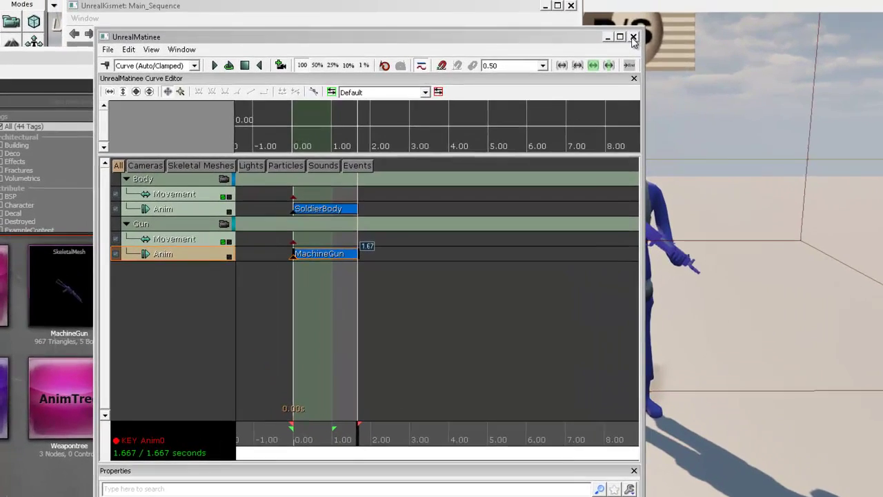
- Close the Matinee editor and Content Browser to return to the Kismet window
click(545, 10)
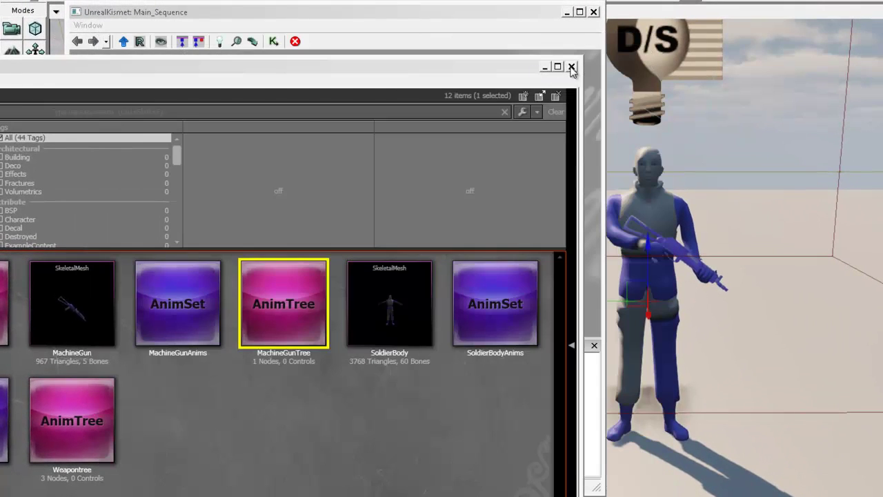
click(571, 67)
click(308, 122)
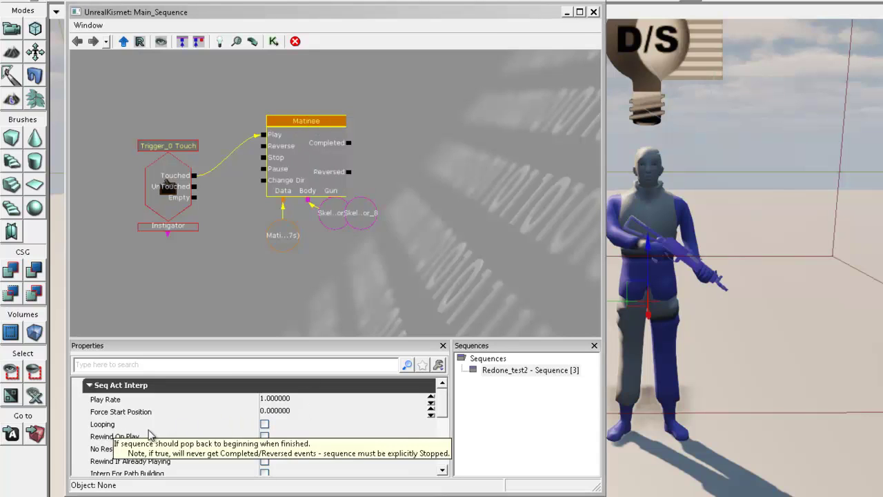
- Enable Looping, Rewind If Already Playing, Force Start Pos and Rewind On Play on the Matinee node
click(264, 424)
scroll(442, 417, down, 3)
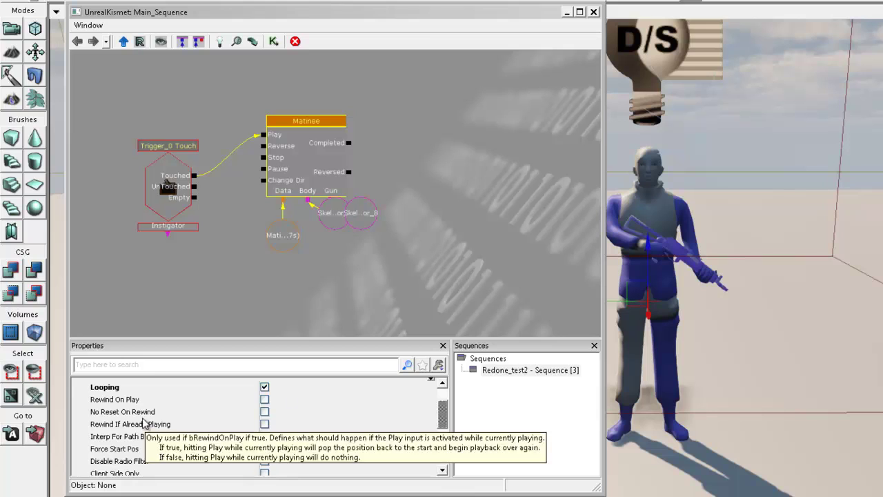
click(265, 423)
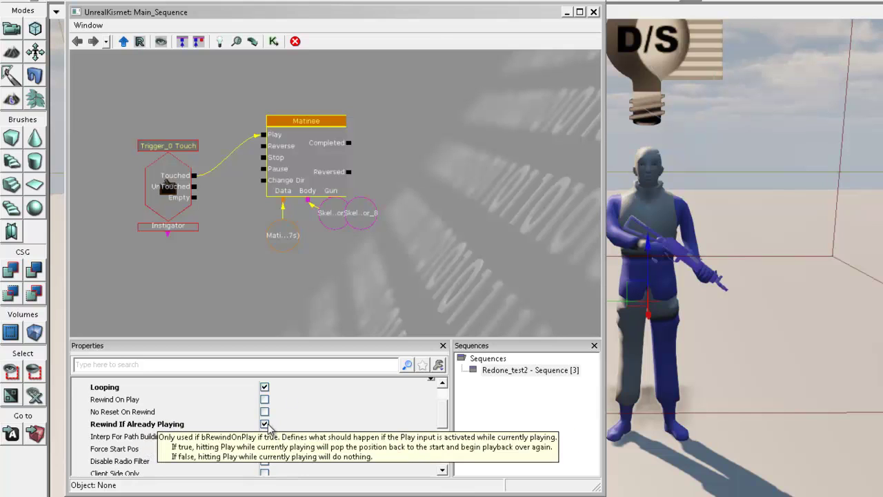
scroll(442, 418, down, 2)
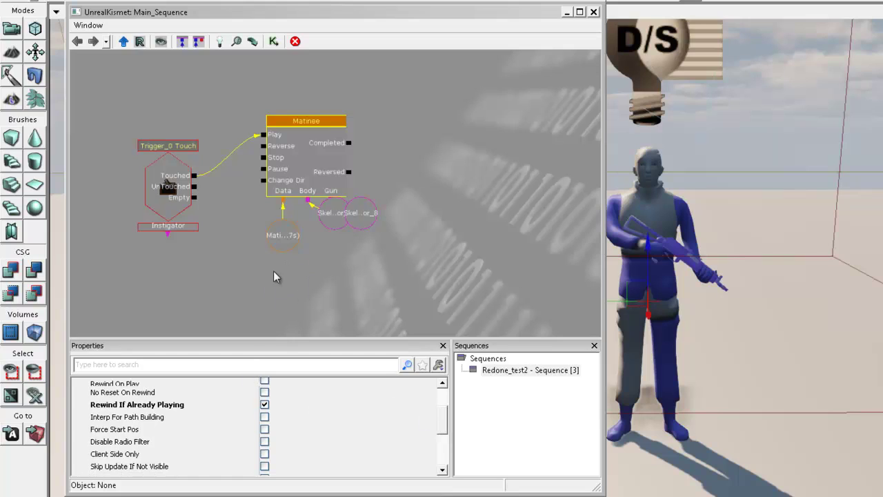
click(298, 267)
click(264, 429)
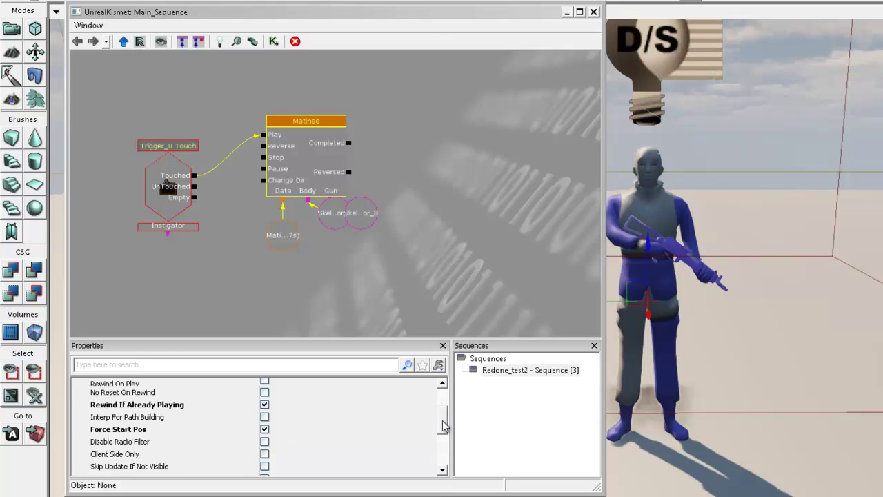
scroll(445, 425, up, 2)
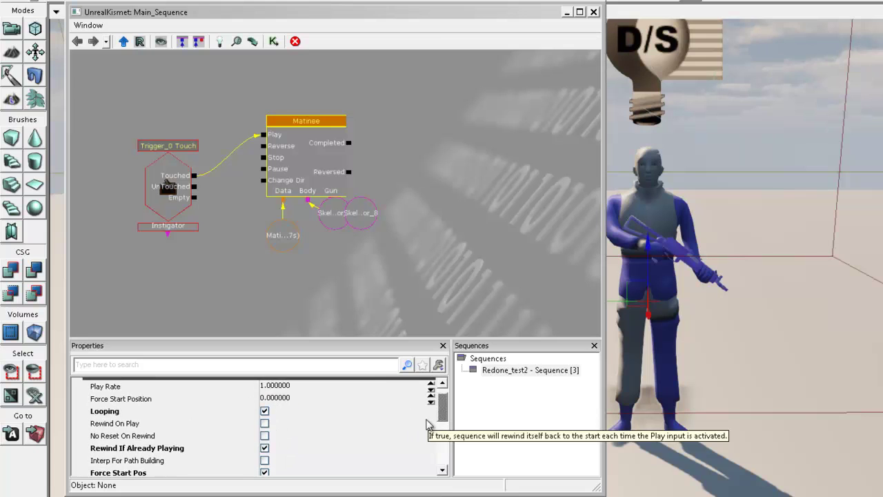
click(264, 424)
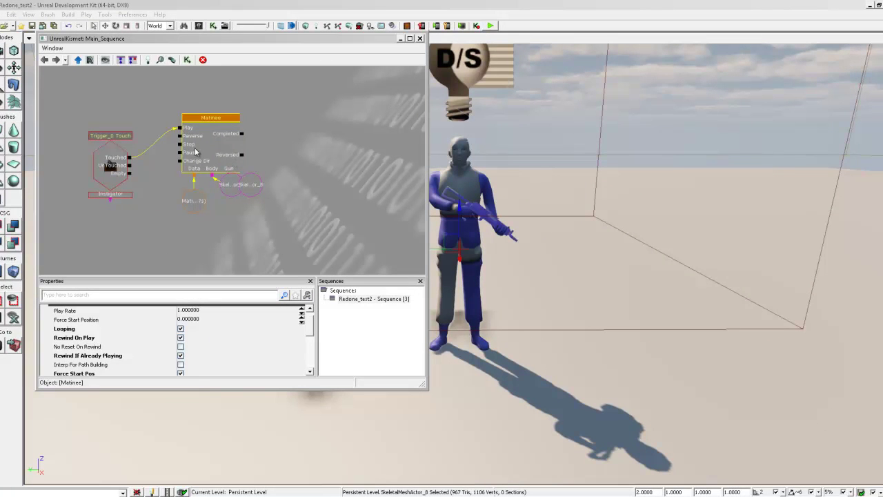
- Close Kismet and launch a Play In Editor test to see the soldier holding the machine gun
click(420, 38)
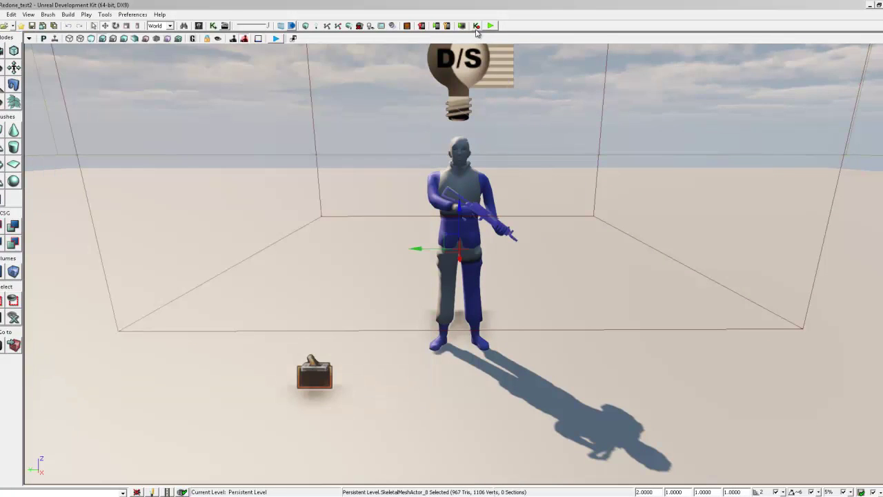
click(490, 25)
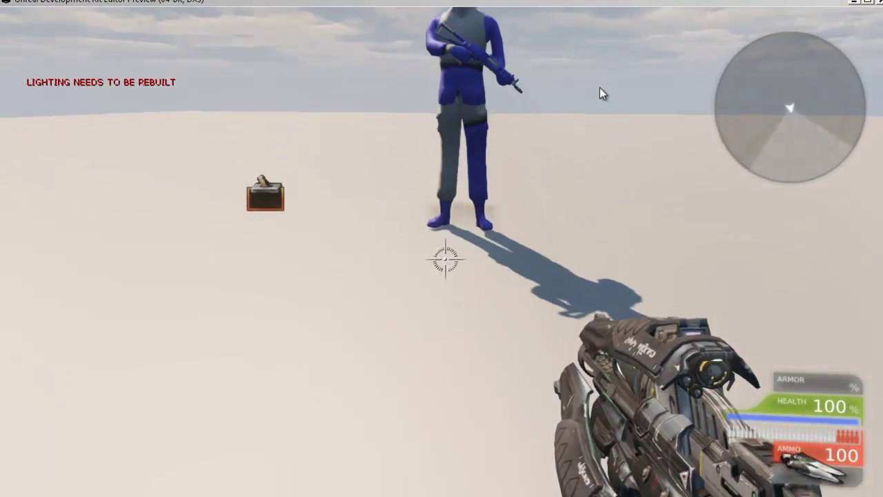